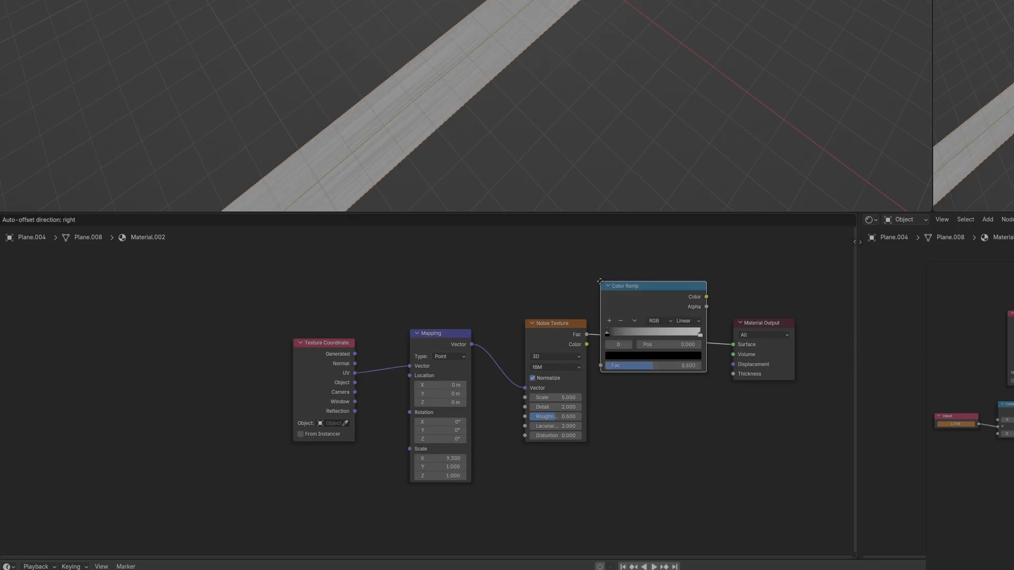
Step: Insert a Color Ramp after the Noise Texture with its black stop at 0.349, and test the mapping's Y location at about -2.18 m
{"action": "left_click", "coordinate": [601, 256]}
{"action": "mouse_move", "coordinate": [625, 343]}
{"action": "left_mouse_down"}
{"action": "mouse_move", "coordinate": [656, 344]}
{"action": "mouse_move", "coordinate": [630, 345]}
{"action": "left_mouse_up"}
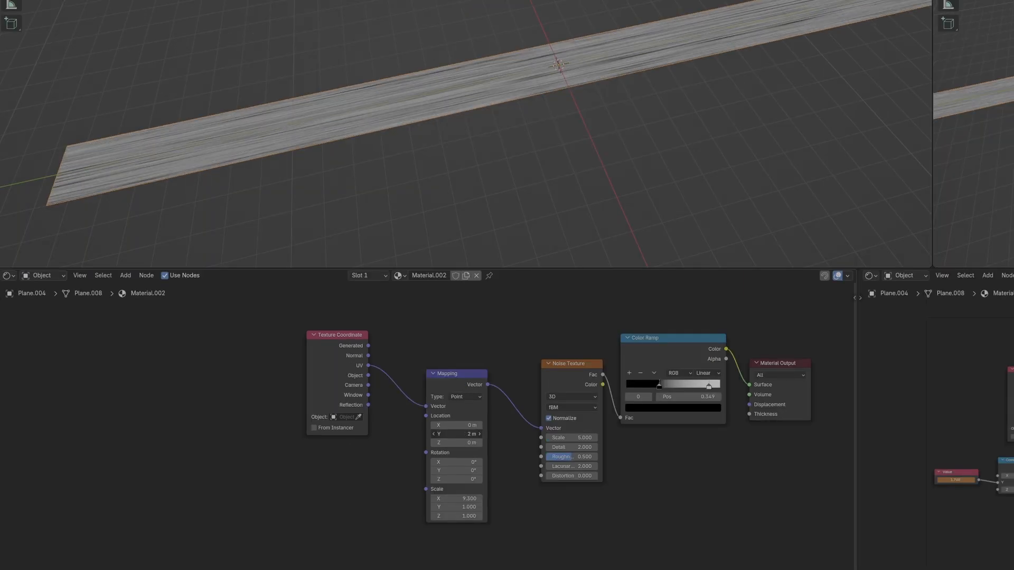
{"action": "left_click_drag", "start_coordinate": [457, 433], "coordinate": [435, 434]}
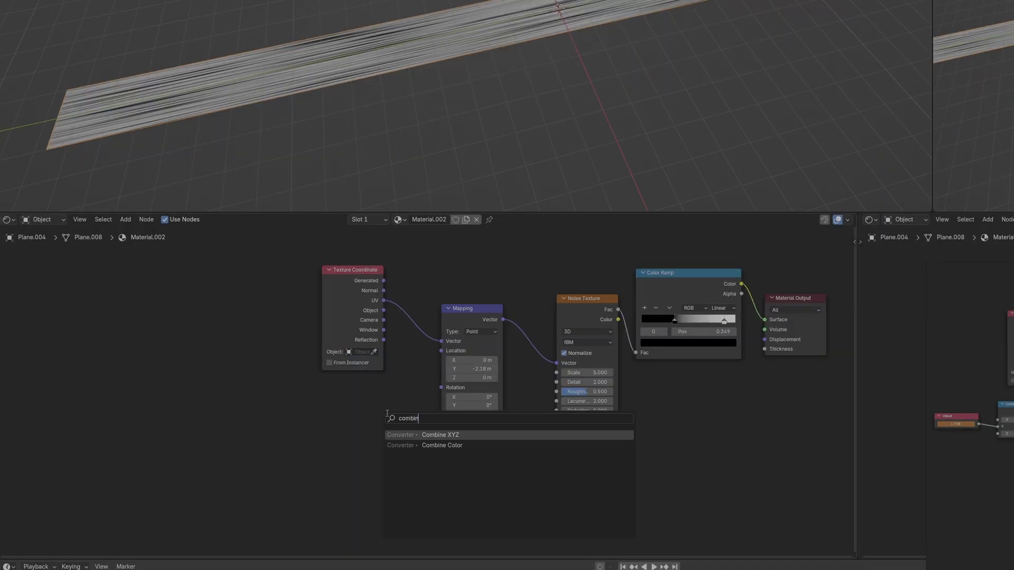
Step: Add a Combine XYZ node and connect its vector output to the Mapping node's Location
{"action": "key", "text": "Return"}
{"action": "left_click", "coordinate": [335, 405]}
{"action": "left_click_drag", "start_coordinate": [438, 381], "coordinate": [441, 350]}
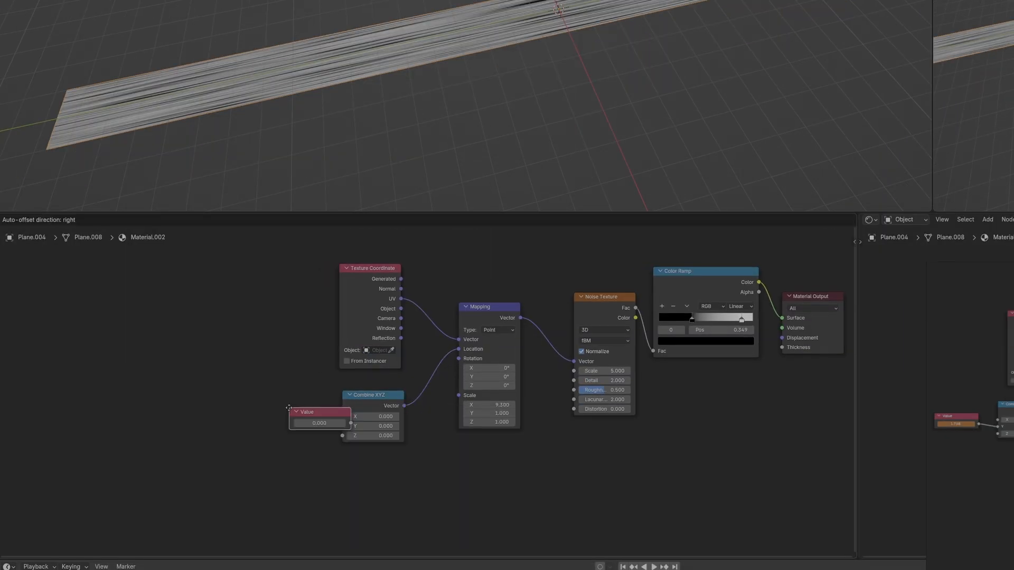
Step: Add a Value node feeding the Y input of Combine XYZ and drive its value with the current frame number
{"action": "left_click", "coordinate": [245, 408]}
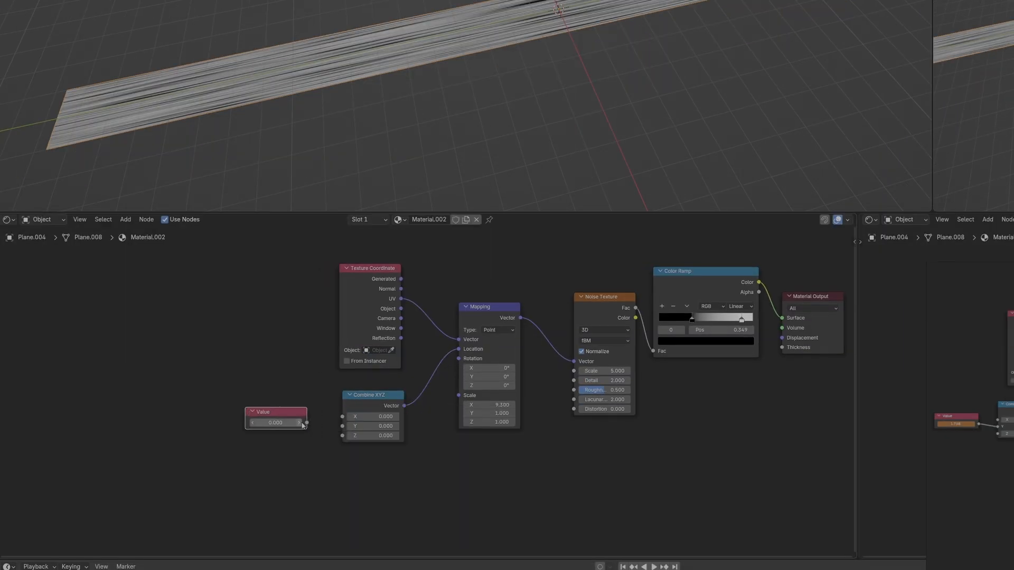
{"action": "left_click_drag", "start_coordinate": [343, 427], "coordinate": [343, 426]}
{"action": "left_click_drag", "start_coordinate": [276, 422], "coordinate": [266, 423]}
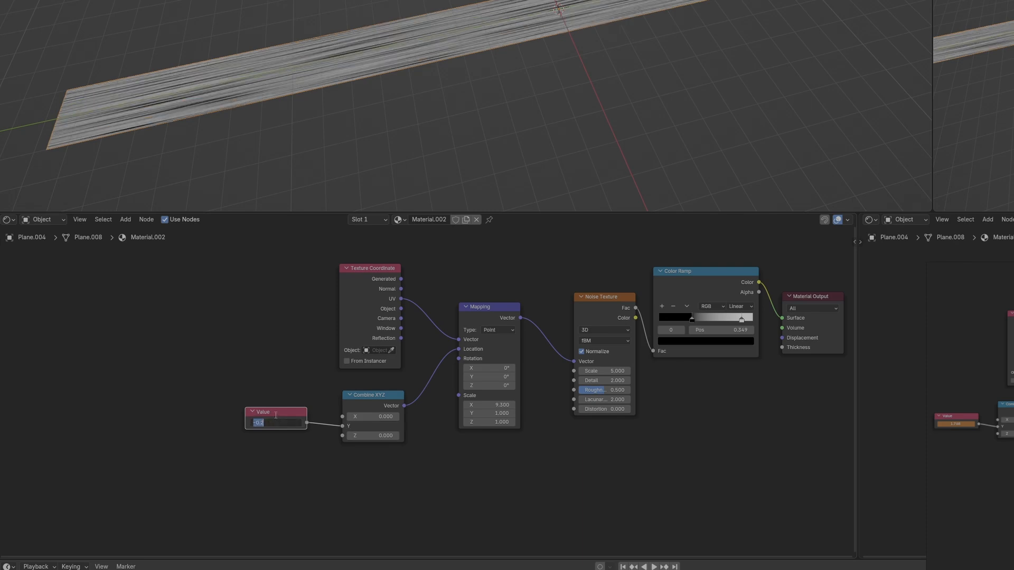
{"action": "key", "text": "Return"}
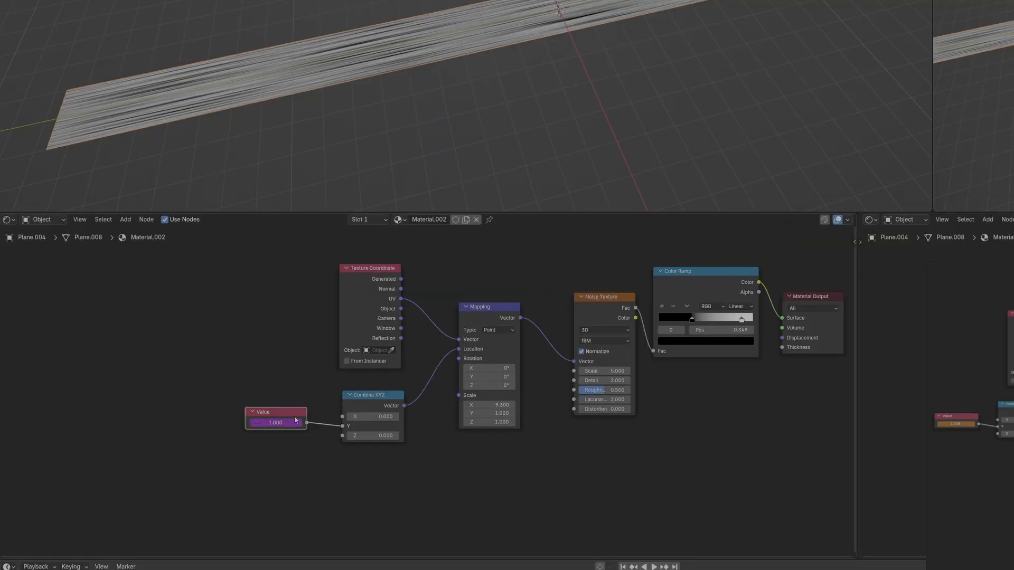
Step: Insert a Math node set to Multiply between the frame-driven Value node and Combine XYZ
{"action": "left_click_drag", "start_coordinate": [287, 413], "coordinate": [217, 405]}
{"action": "scroll", "coordinate": [272, 444], "scroll_direction": "up", "scroll_amount": 20, "text": "alt"}
{"action": "key", "text": "shift+a"}
{"action": "type", "text": "add"}
{"action": "key", "text": "Return"}
{"action": "left_click", "coordinate": [254, 408]}
{"action": "left_click", "coordinate": [284, 424]}
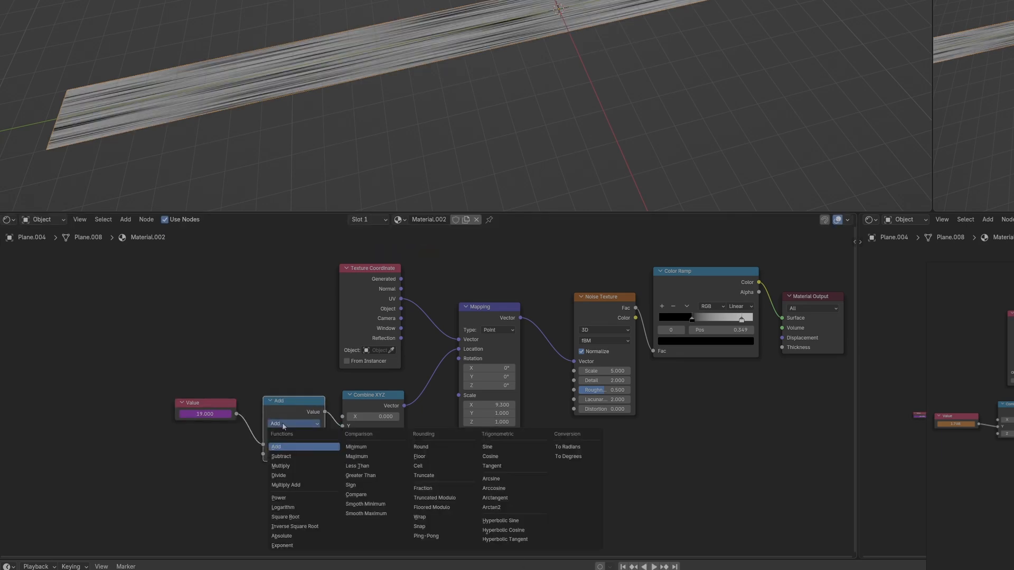
{"action": "left_click", "coordinate": [280, 466]}
Step: Set the Multiply node's second value to -0.05 to slow the texture movement
{"action": "left_click", "coordinate": [295, 454]}
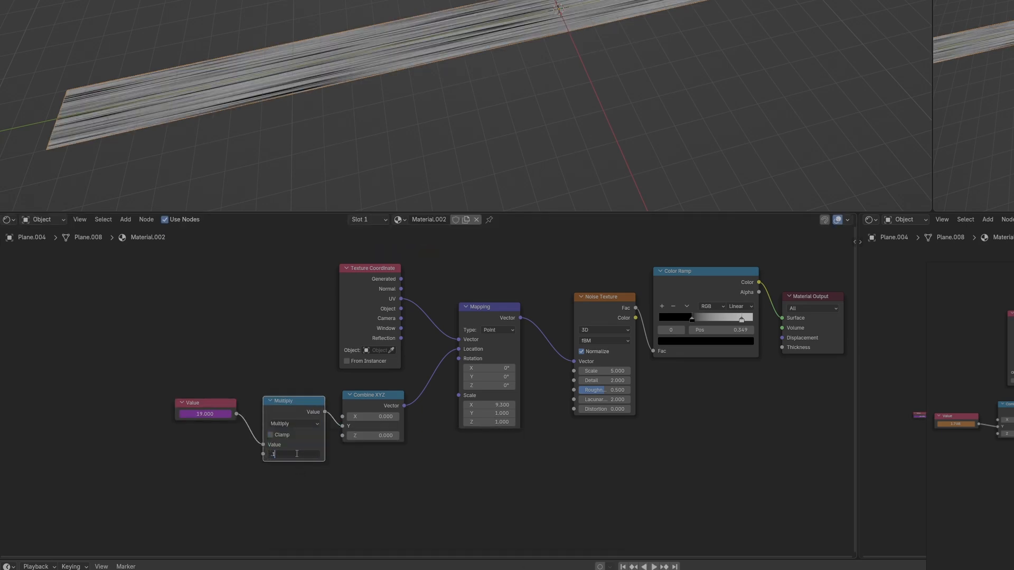
{"action": "type", "text": ".1"}
{"action": "key", "text": "Return"}
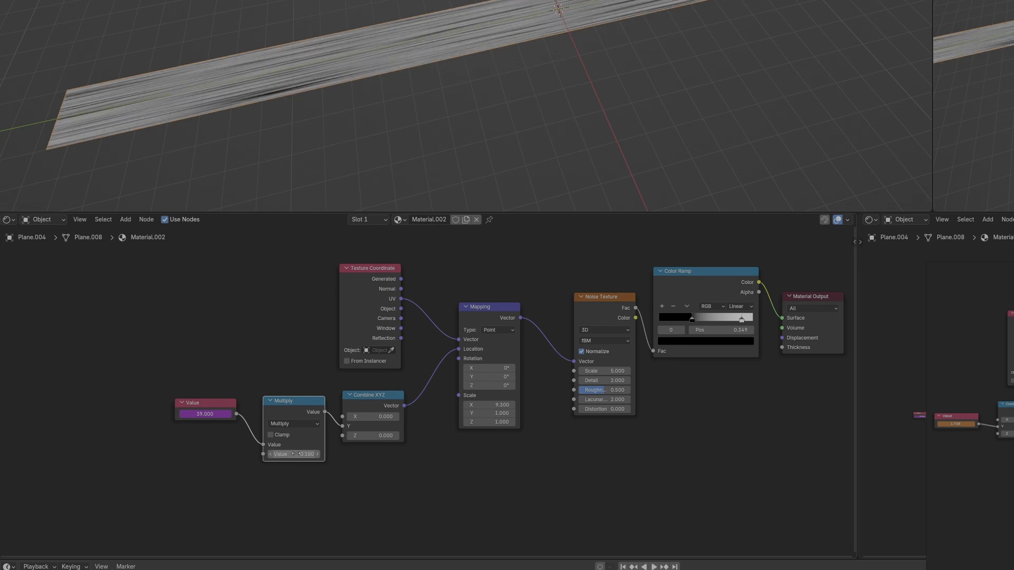
{"action": "type", "text": "0.01"}
{"action": "key", "text": "BackSpace"}
{"action": "type", "text": "5"}
{"action": "key", "text": "Return"}
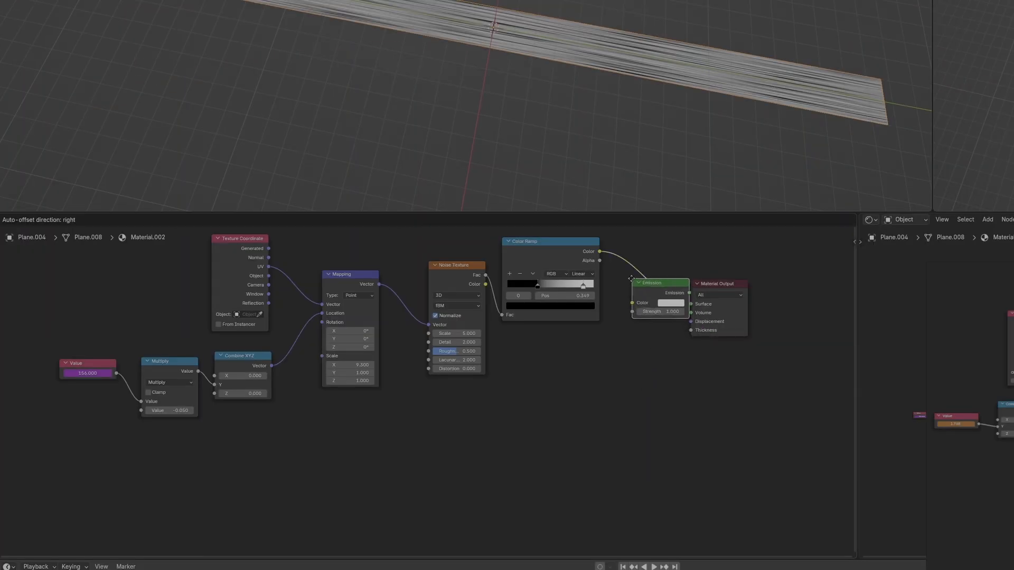
Step: Insert an Emission shader between the Color Ramp and Material Output, and switch the render engine to Cycles
{"action": "left_click", "coordinate": [639, 285]}
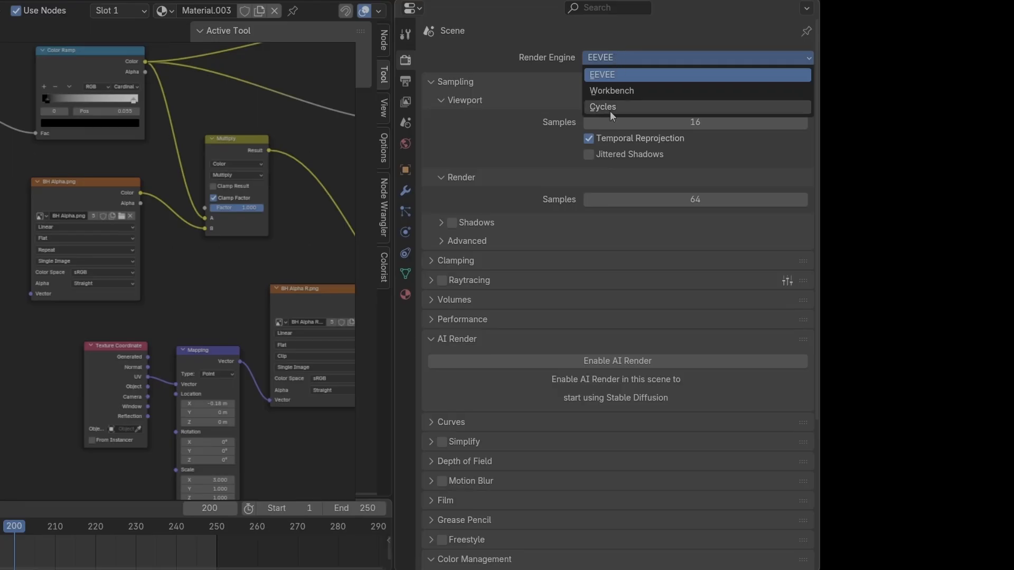
{"action": "left_click", "coordinate": [611, 108]}
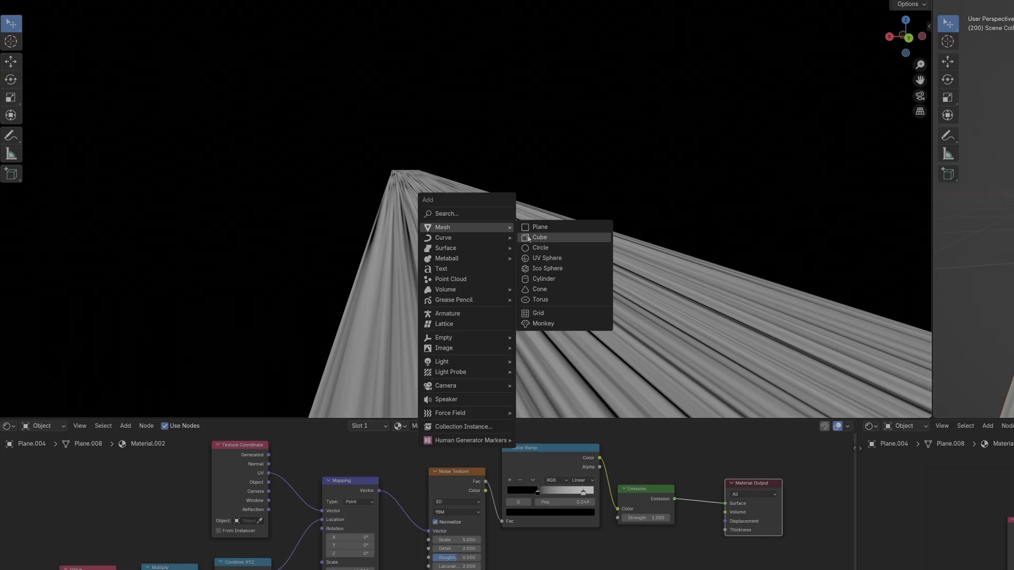
Step: Add a cube to the scene and connect the starmap environment texture to the world Background color
{"action": "left_click", "coordinate": [529, 238]}
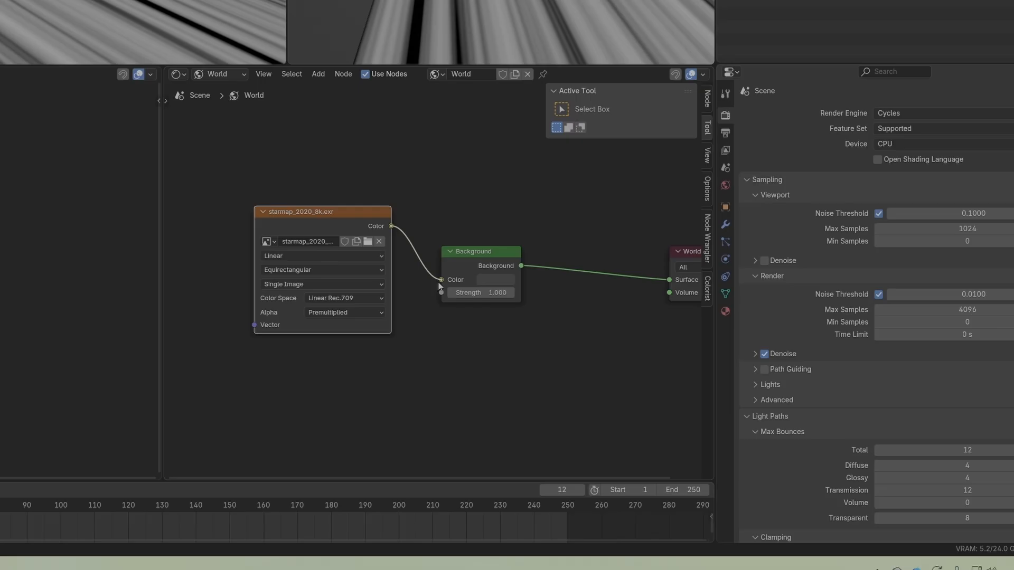
{"action": "left_click_drag", "start_coordinate": [391, 226], "coordinate": [439, 283]}
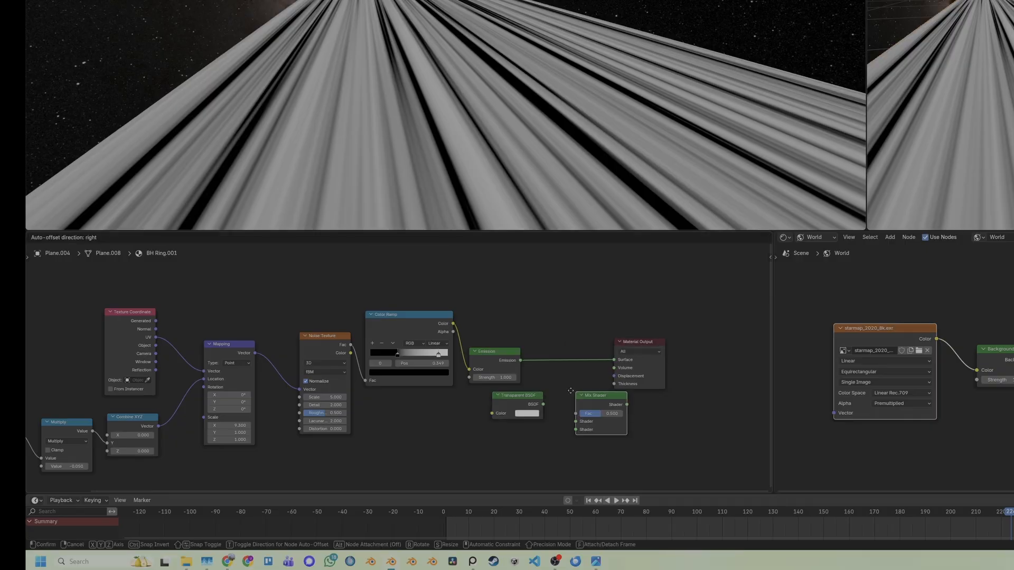
Step: Insert a Mix Shader before the Material Output and connect the Emission and Transparent BSDF shaders to its two shader inputs
{"action": "left_click", "coordinate": [549, 369]}
{"action": "left_click_drag", "start_coordinate": [636, 344], "coordinate": [665, 340]}
{"action": "left_click_drag", "start_coordinate": [521, 361], "coordinate": [554, 400]}
{"action": "left_click_drag", "start_coordinate": [518, 397], "coordinate": [509, 407]}
{"action": "left_click_drag", "start_coordinate": [533, 414], "coordinate": [548, 409]}
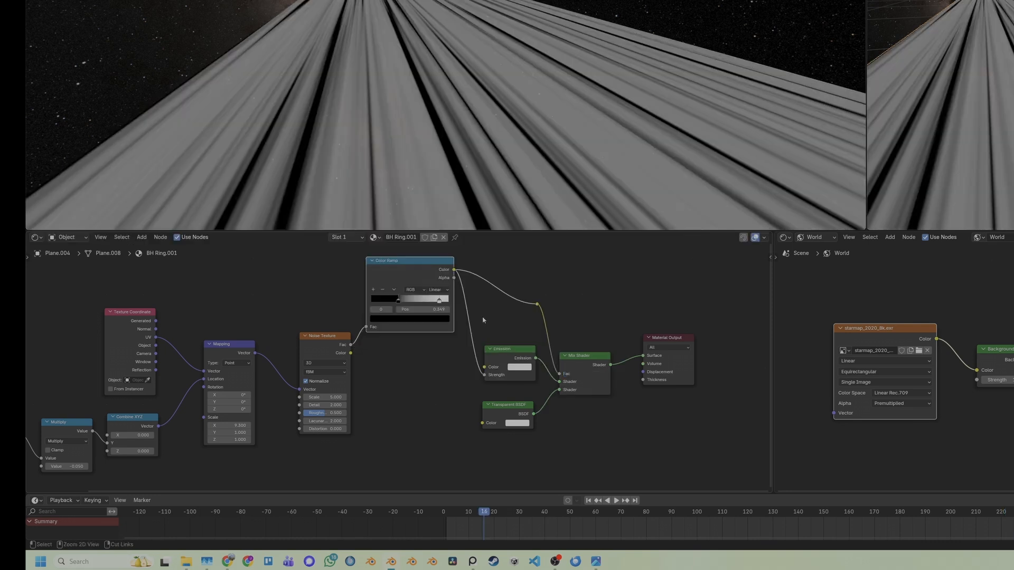
Step: Cut the existing Color Ramp's links to Emission and place a second Color Ramp between the Noise Texture and Emission
{"action": "right_click_drag", "start_coordinate": [484, 320], "coordinate": [464, 343], "text": "ctrl"}
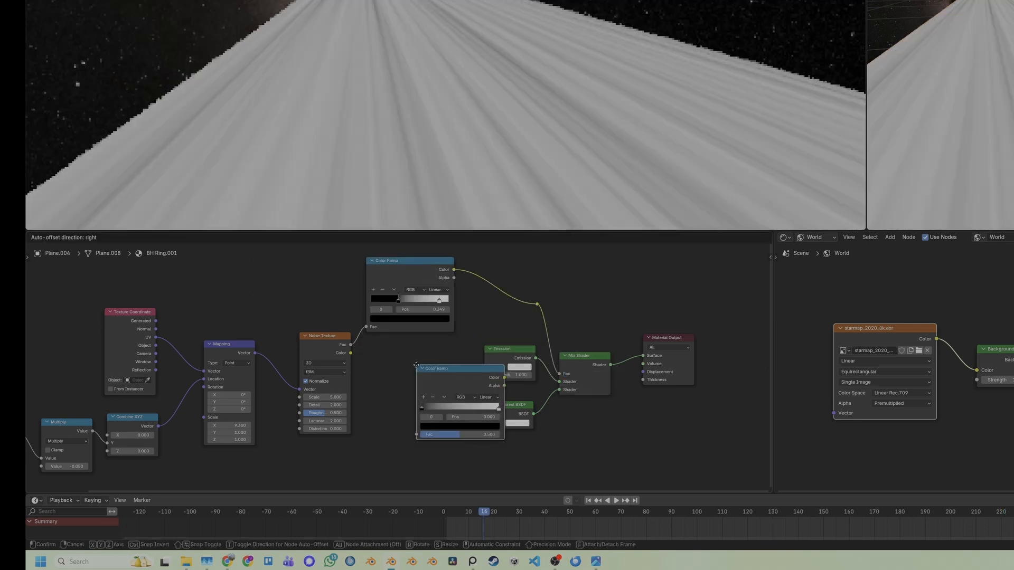
{"action": "left_click", "coordinate": [375, 345]}
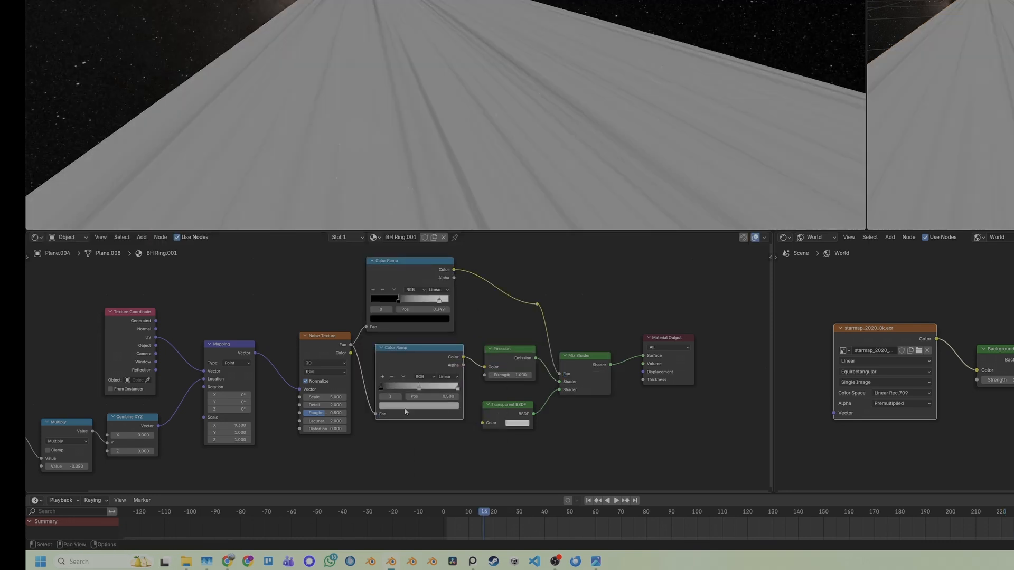
Step: Color the new ramp's middle stop pinkish purple and fine-tune the stop positions on both color ramps
{"action": "left_click", "coordinate": [406, 406]}
{"action": "left_click_drag", "start_coordinate": [412, 315], "coordinate": [423, 323]}
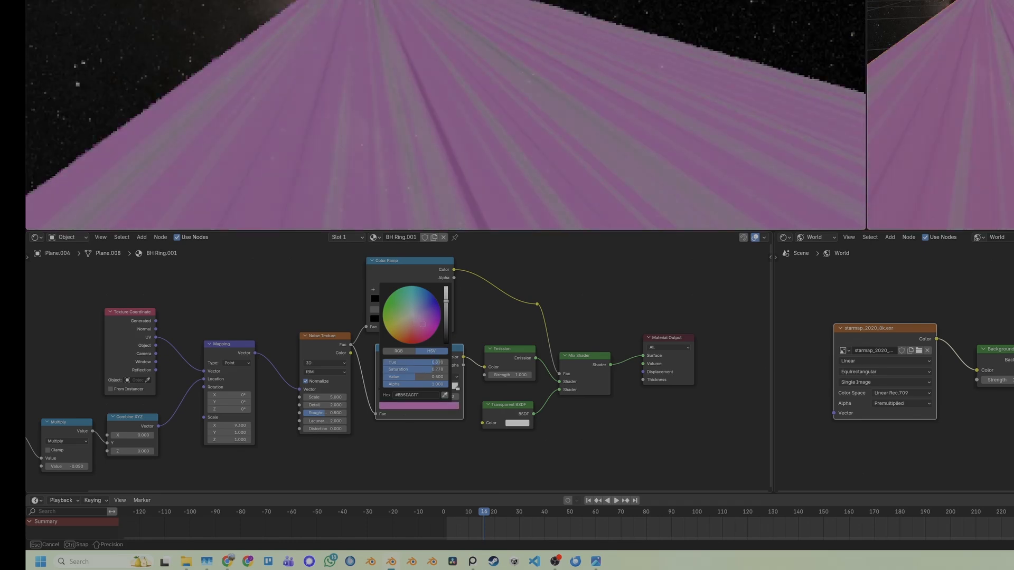
{"action": "left_click_drag", "start_coordinate": [293, 439], "coordinate": [286, 439]}
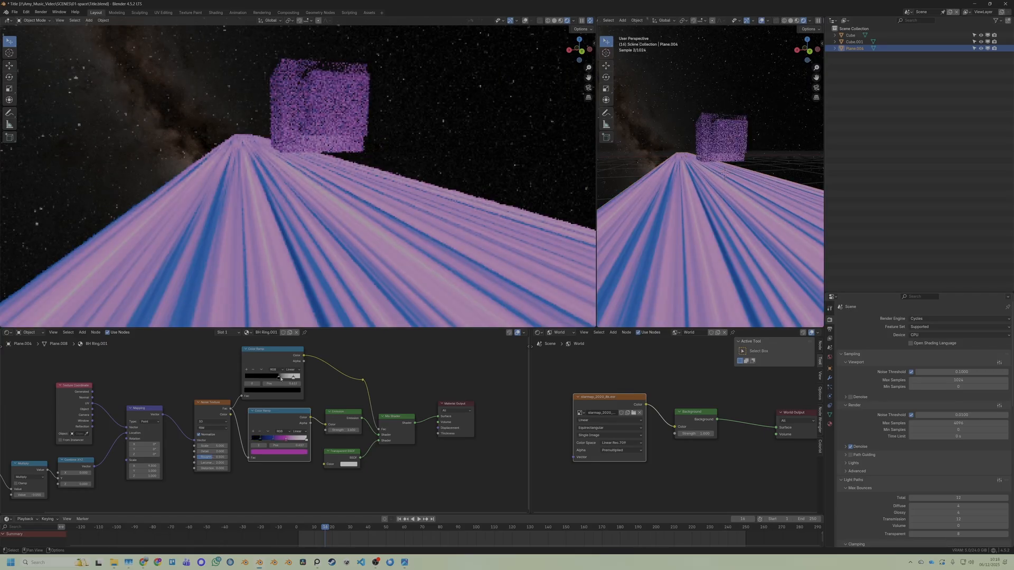
{"action": "left_click_drag", "start_coordinate": [280, 378], "coordinate": [284, 378]}
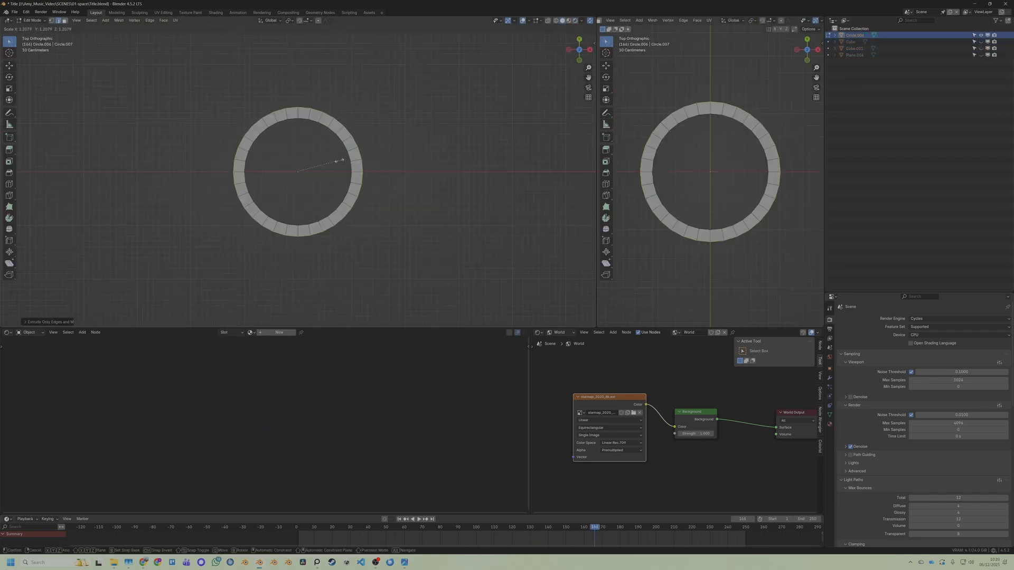
Step: Scale the circle's extruded edge outward into a flat ring and assign the BH Ring.001 material to it
{"action": "left_click", "coordinate": [346, 160]}
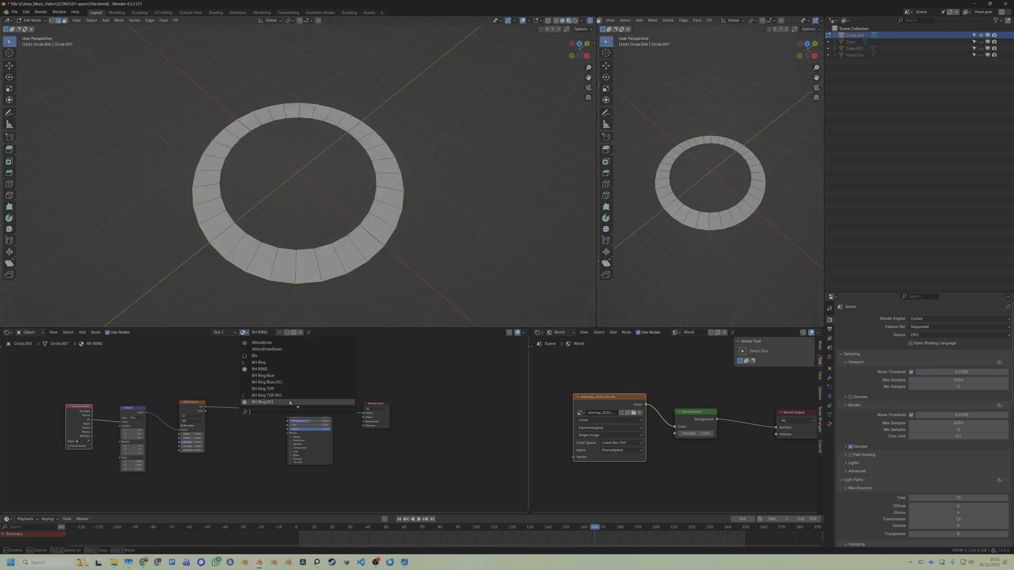
{"action": "left_click", "coordinate": [320, 353]}
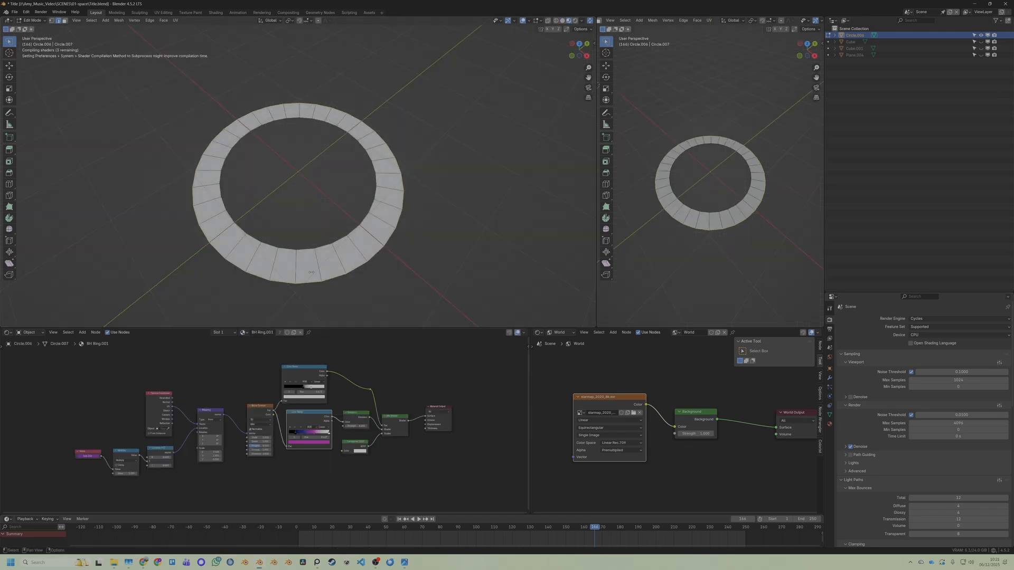
{"action": "middle_click_drag", "start_coordinate": [340, 263], "coordinate": [336, 260]}
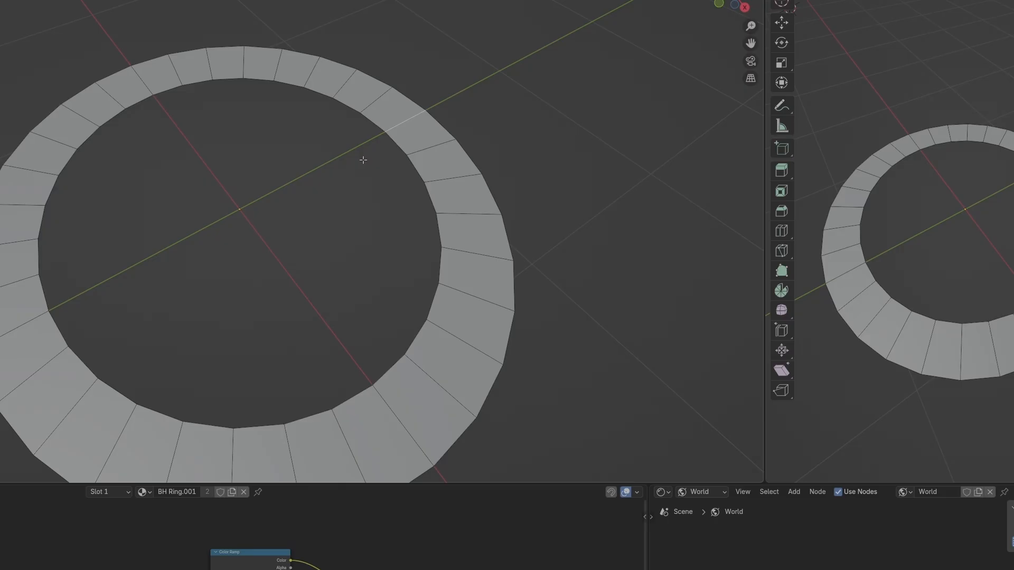
Step: Split the ring at the selected cross edge and offset one side along Z using connected-only proportional editing
{"action": "key", "text": "ctrl+e"}
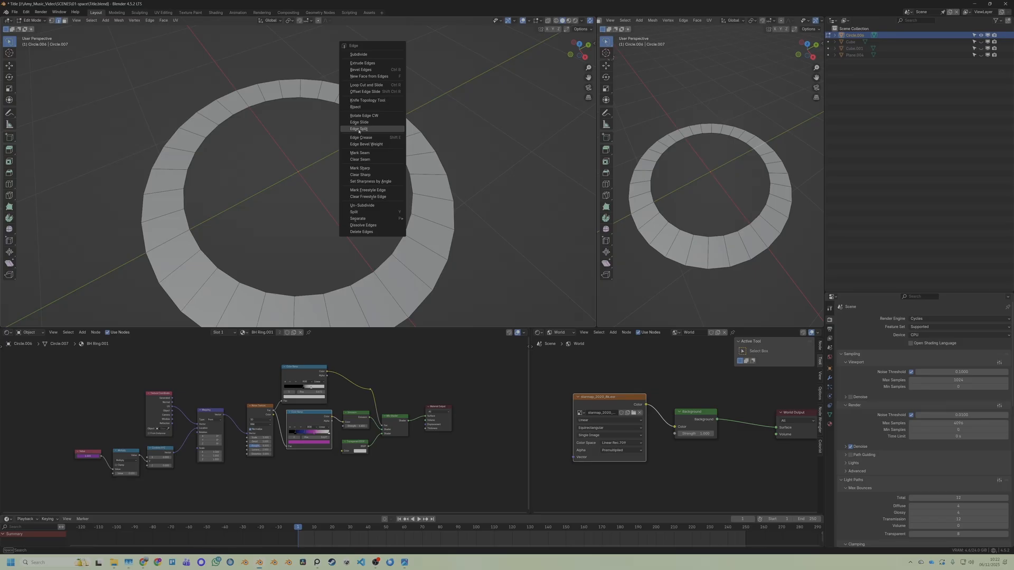
{"action": "left_click", "coordinate": [330, 20]}
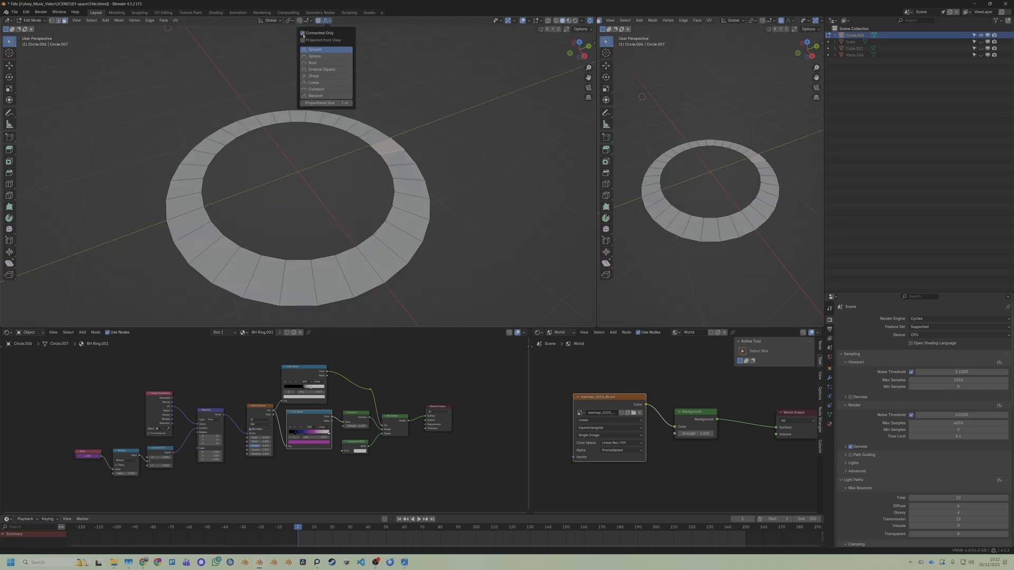
{"action": "key", "text": "g"}
{"action": "key", "text": "z"}
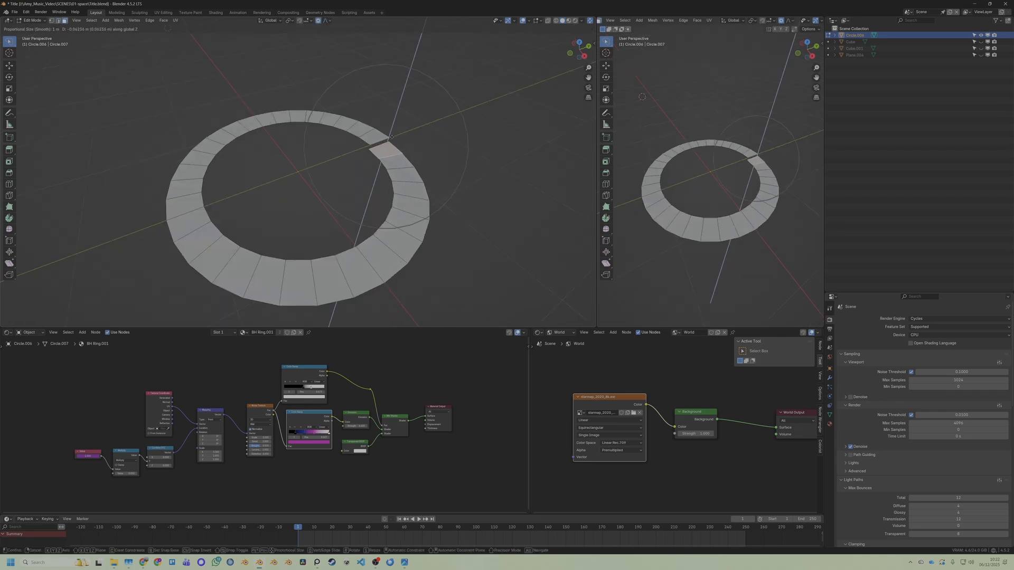
{"action": "scroll", "coordinate": [258, 297], "scroll_direction": "up", "scroll_amount": 3}
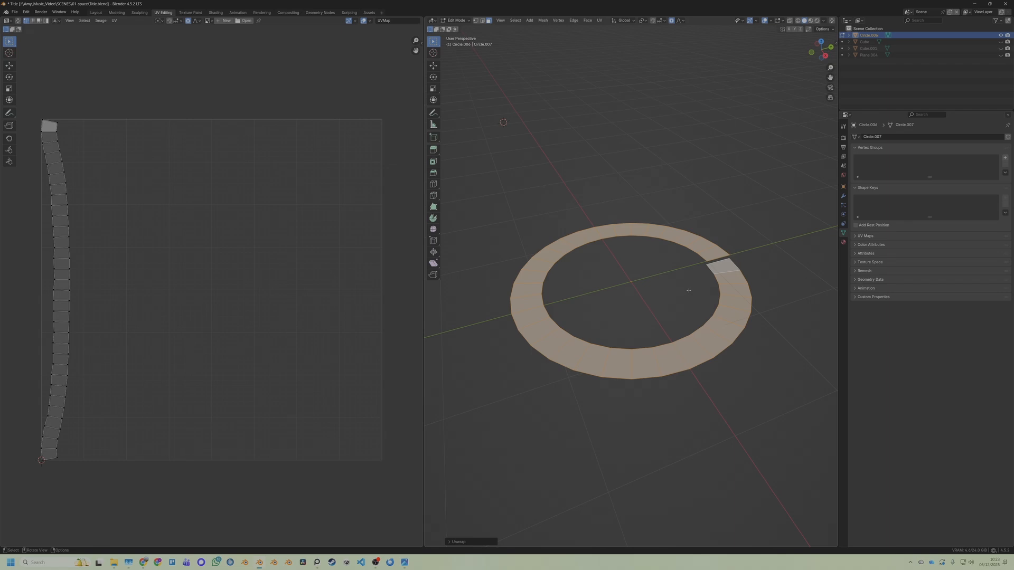
Step: Square up the middle face of the ring's UV strip by scaling its side edges straight along X
{"action": "scroll", "coordinate": [140, 274], "scroll_direction": "up", "scroll_amount": 3}
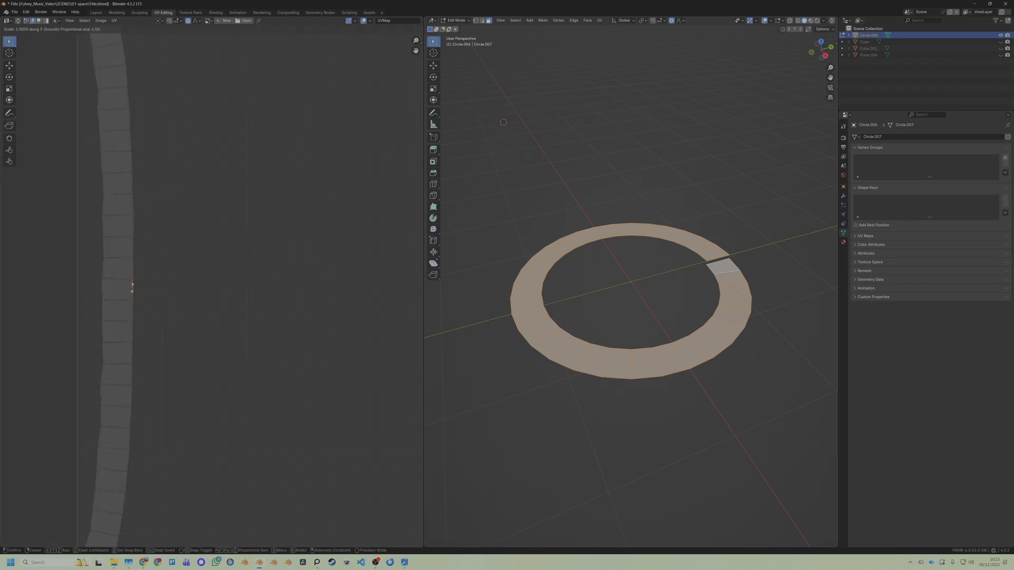
{"action": "left_click", "coordinate": [132, 289]}
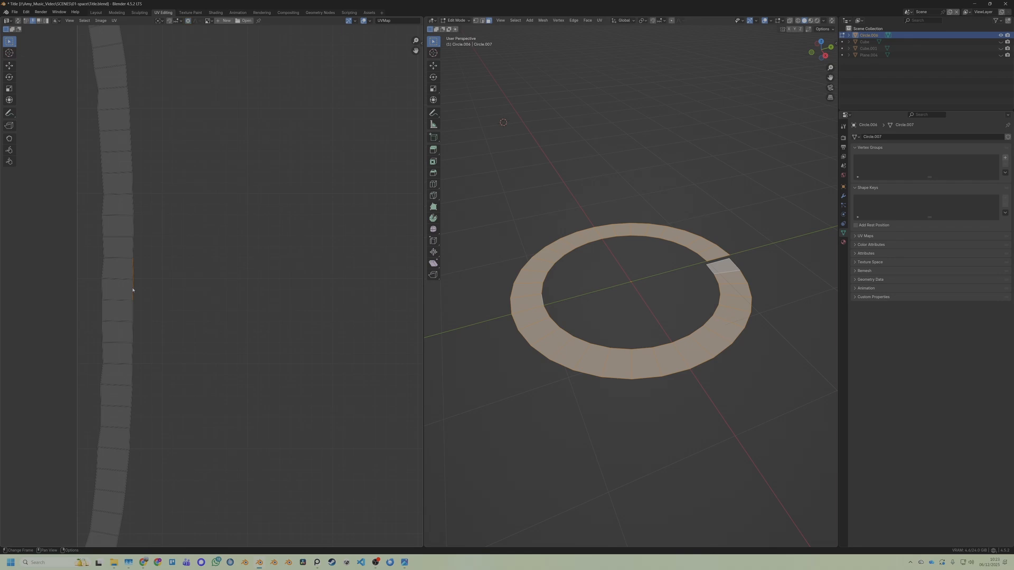
{"action": "left_click", "coordinate": [102, 286]}
{"action": "left_click", "coordinate": [102, 287]}
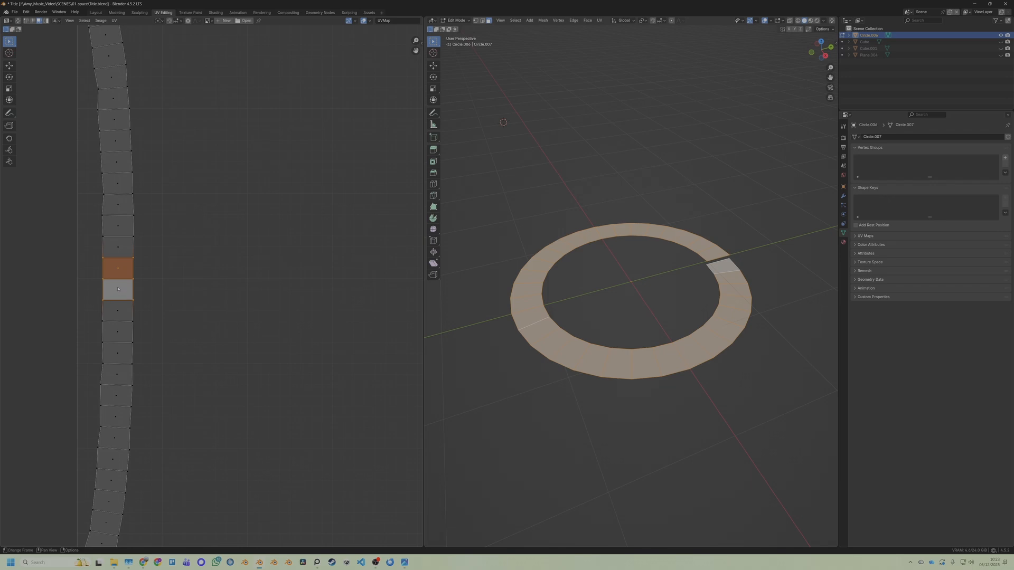
Step: Unwrap the whole ring into a straight UV strip with Follow Active Quads, based on the squared middle face
{"action": "key", "text": "a"}
{"action": "right_click", "coordinate": [118, 269]}
{"action": "left_click", "coordinate": [118, 268]}
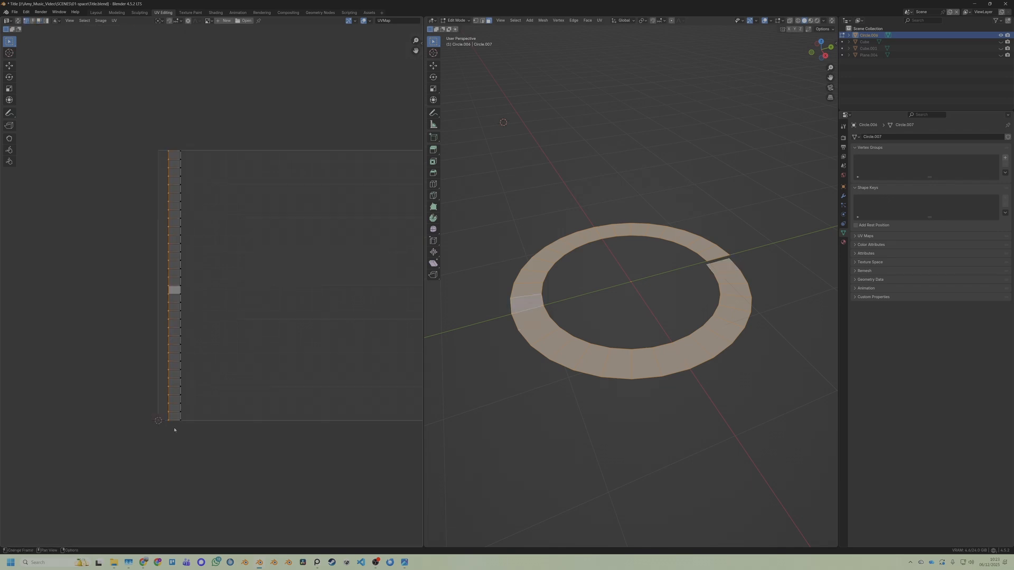
Step: Stretch the UV strip along X to fill the full width of the UV tile, and play the animation on the ring
{"action": "left_click", "coordinate": [164, 426]}
{"action": "left_click_drag", "start_coordinate": [215, 450], "coordinate": [175, 130]}
{"action": "scroll", "coordinate": [244, 287], "scroll_direction": "down", "scroll_amount": 2}
{"action": "key", "text": "g"}
{"action": "key", "text": "x"}
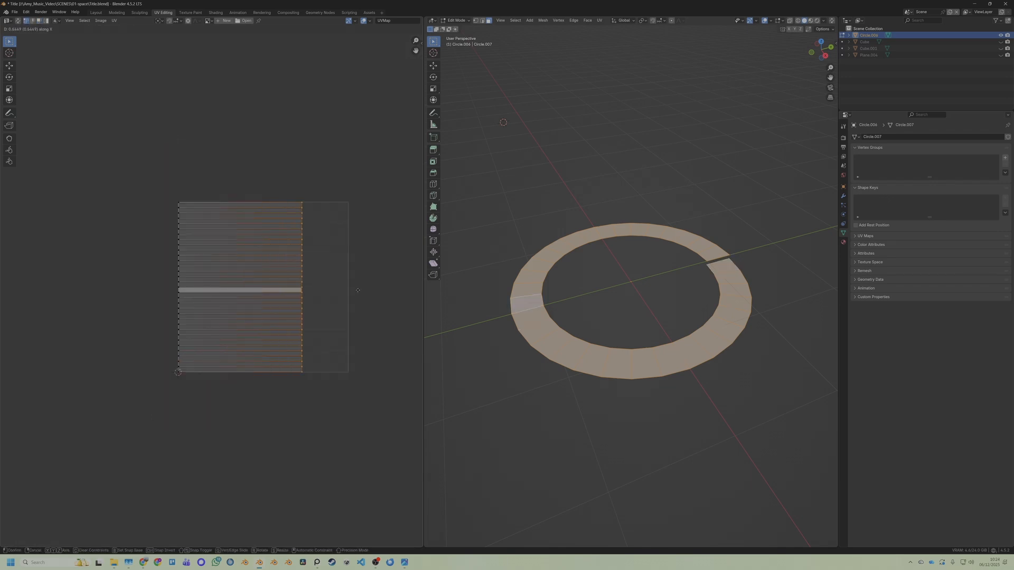
{"action": "left_click", "coordinate": [403, 294]}
{"action": "middle_click_drag", "start_coordinate": [642, 241], "coordinate": [643, 261]}
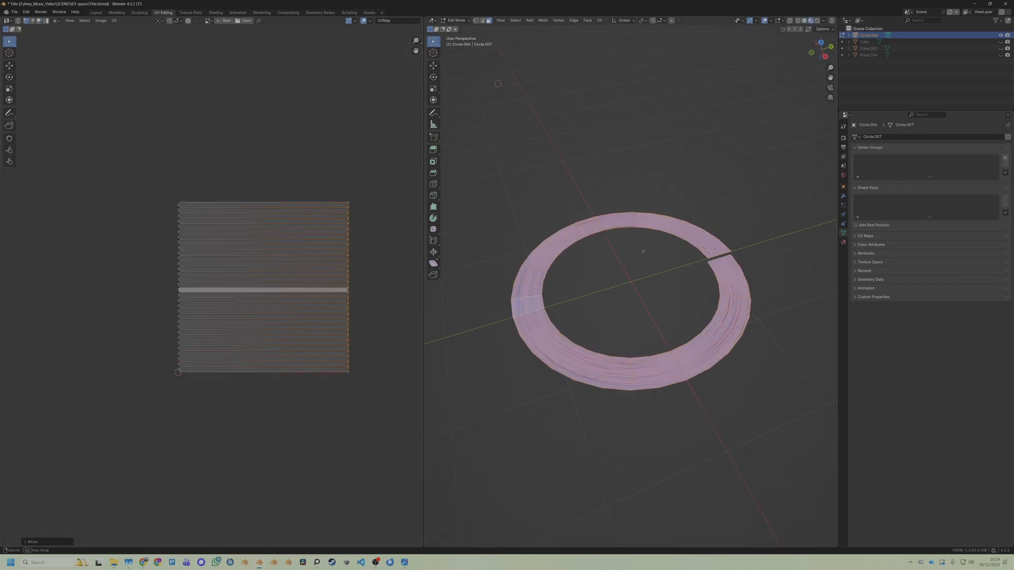
{"action": "key", "text": "space"}
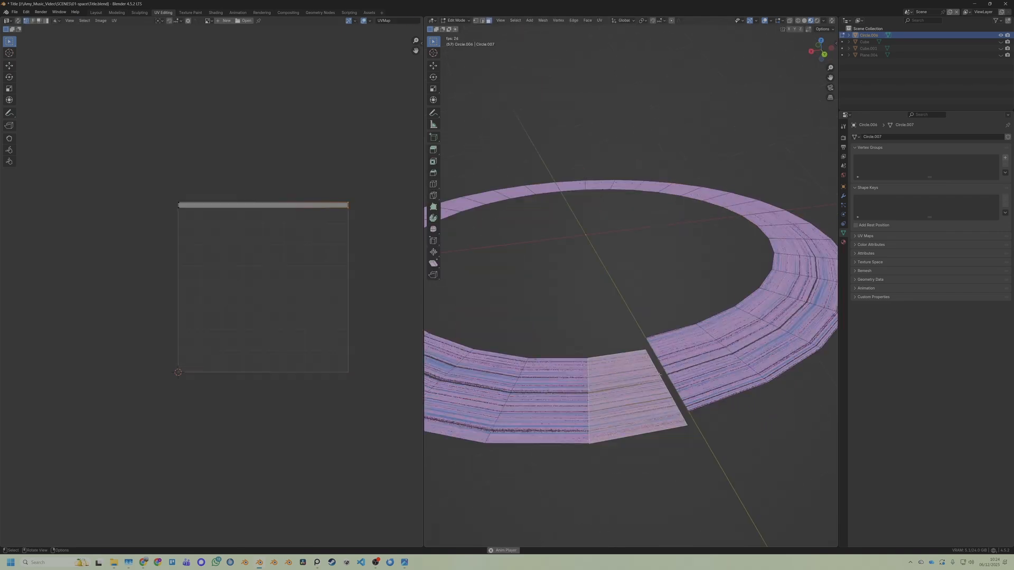
Step: Move the edge at the ring's split with proportional editing, and add a Subdivision Surface modifier to the ring
{"action": "key", "text": "2"}
{"action": "left_click", "coordinate": [662, 373]}
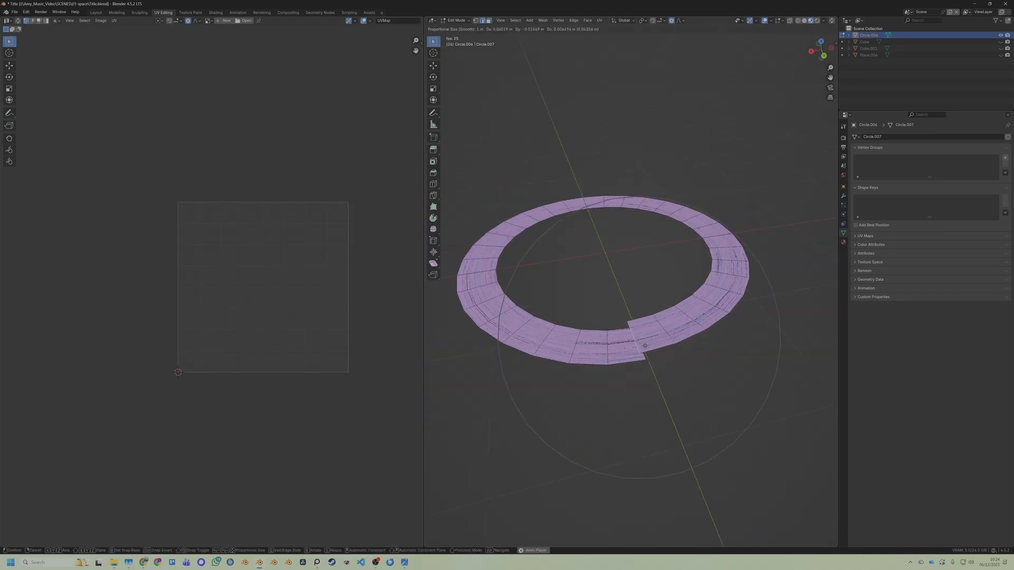
{"action": "left_click", "coordinate": [635, 351]}
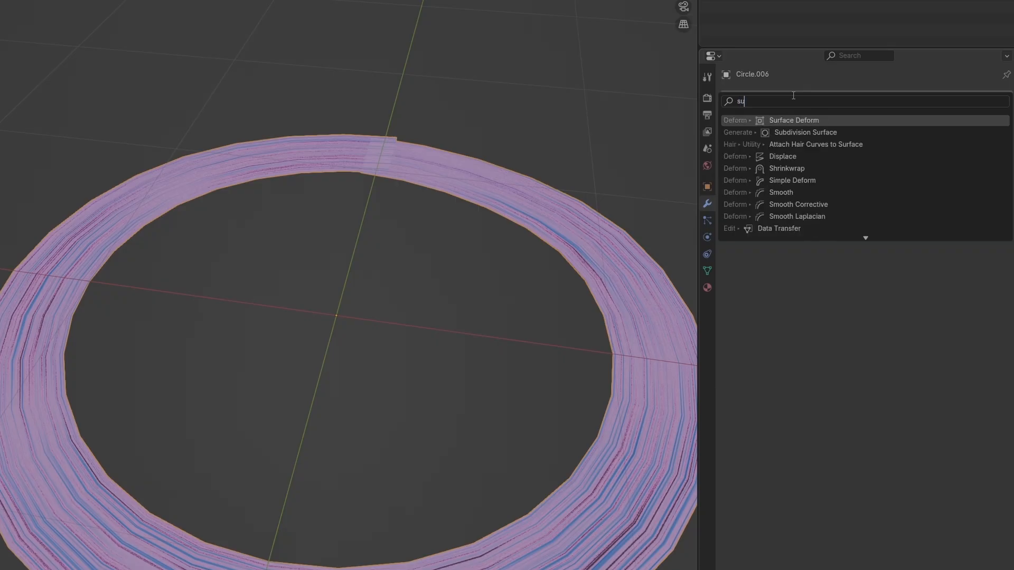
{"action": "type", "text": "ub"}
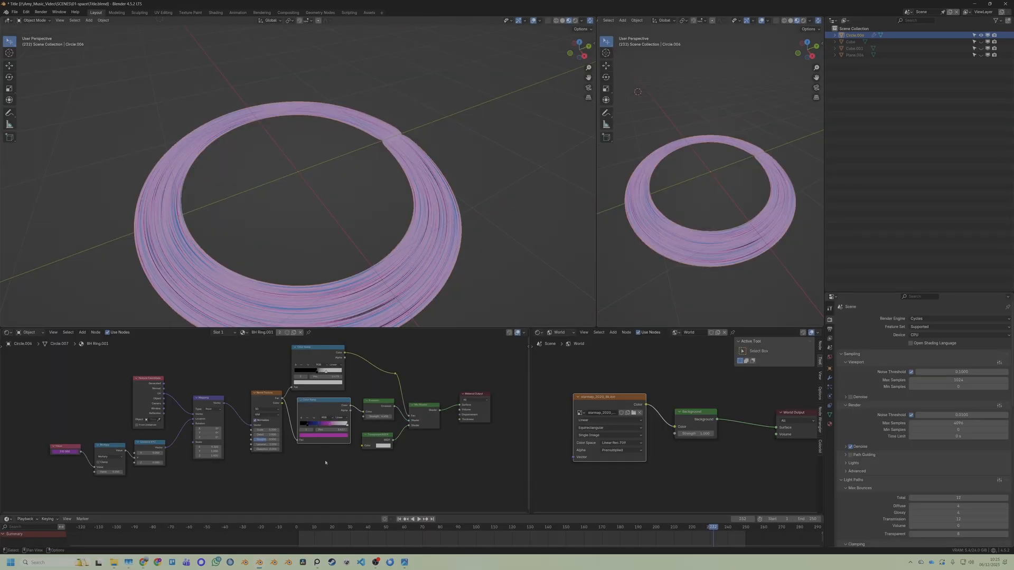
Step: Add a new Color Ramp node below the ring material's noise nodes and preview its output on the ring
{"action": "middle_click_drag", "start_coordinate": [325, 462], "coordinate": [271, 432]}
{"action": "key", "text": "shift+a"}
{"action": "type", "text": "col"}
{"action": "key", "text": "Return"}
{"action": "left_click", "coordinate": [279, 472]}
{"action": "left_click", "coordinate": [312, 446], "text": "ctrl+shift"}
{"action": "middle_click_drag", "start_coordinate": [333, 455], "coordinate": [346, 450]}
{"action": "mouse_move", "coordinate": [289, 455]}
{"action": "left_mouse_down"}
{"action": "mouse_move", "coordinate": [318, 456]}
{"action": "mouse_move", "coordinate": [293, 457]}
{"action": "left_mouse_up"}
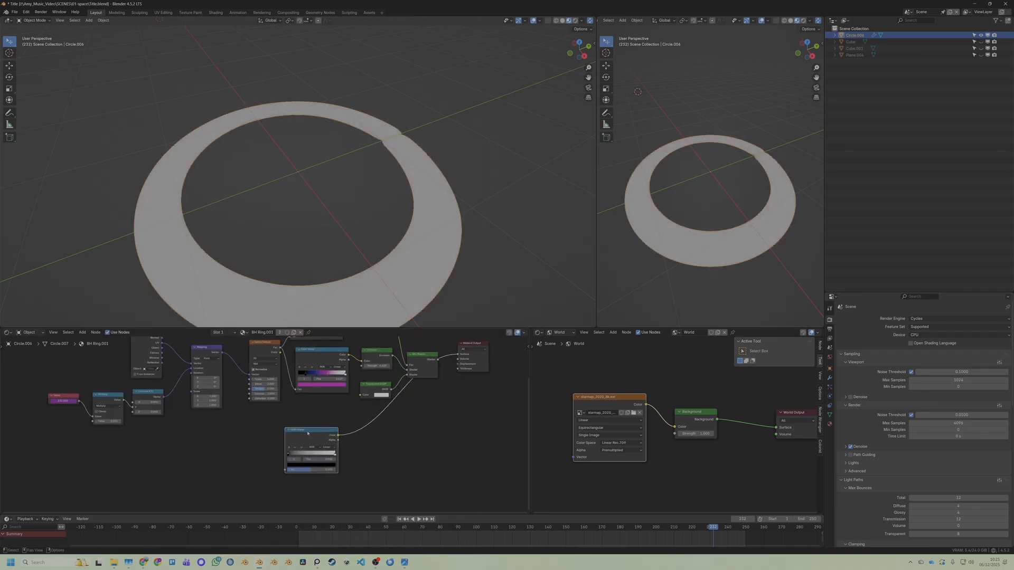
{"action": "left_click_drag", "start_coordinate": [300, 439], "coordinate": [304, 450]}
Step: Add Texture Coordinate and Mapping nodes and feed the UV output through Mapping into the new Color Ramp's factor
{"action": "key", "text": "shift+a"}
{"action": "key", "text": "Return"}
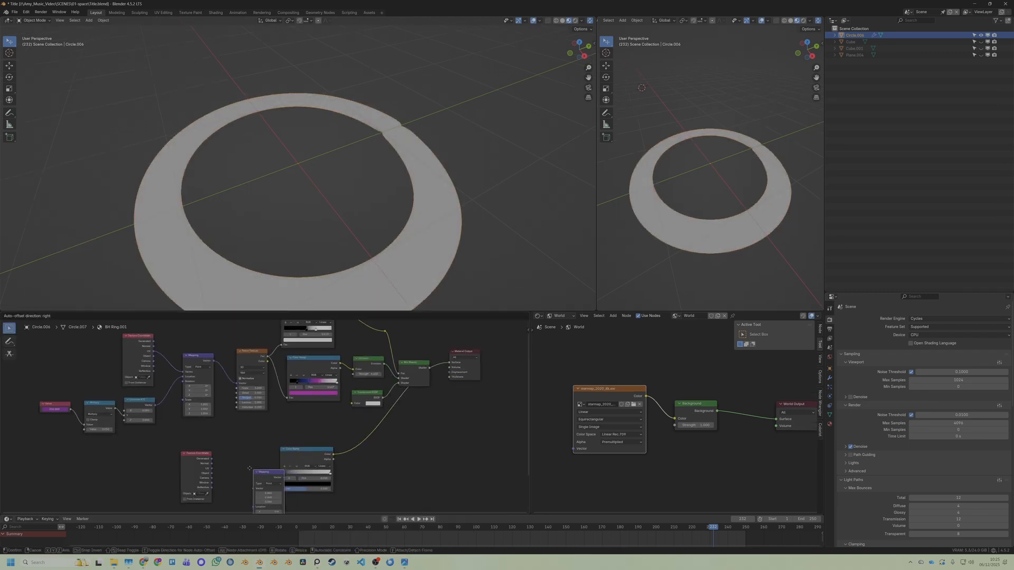
{"action": "left_click", "coordinate": [236, 455]}
{"action": "middle_click_drag", "start_coordinate": [260, 475], "coordinate": [255, 454]}
{"action": "mouse_move", "coordinate": [255, 434]}
{"action": "left_mouse_down"}
{"action": "mouse_move", "coordinate": [275, 467]}
{"action": "mouse_move", "coordinate": [294, 454]}
{"action": "left_mouse_up"}
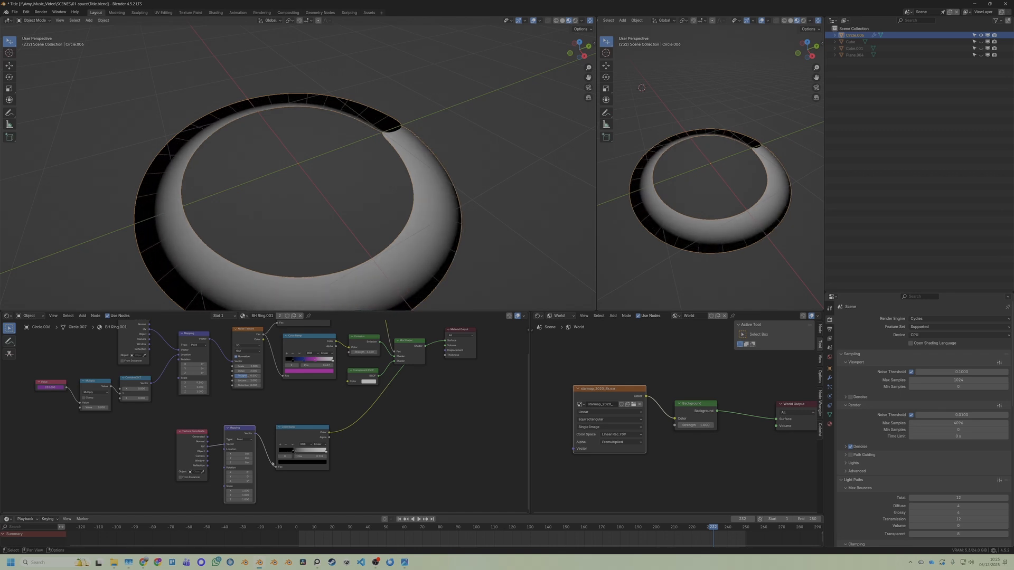
Step: Set the Mapping's Z rotation to 45° and X scale to 2, and shape the B-Spline ramp as a white band between black ends
{"action": "middle_click_drag", "start_coordinate": [279, 458], "coordinate": [288, 443]}
{"action": "scroll", "coordinate": [250, 468], "scroll_direction": "up", "scroll_amount": 2}
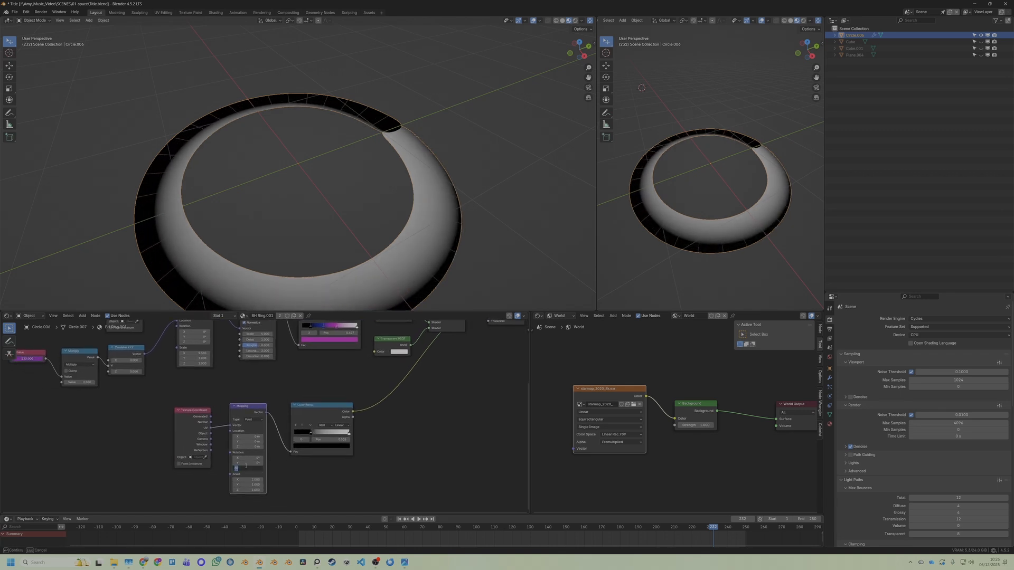
{"action": "key", "text": "Return"}
{"action": "mouse_move", "coordinate": [311, 433]}
{"action": "left_mouse_down"}
{"action": "mouse_move", "coordinate": [323, 433]}
{"action": "mouse_move", "coordinate": [303, 433]}
{"action": "left_mouse_up"}
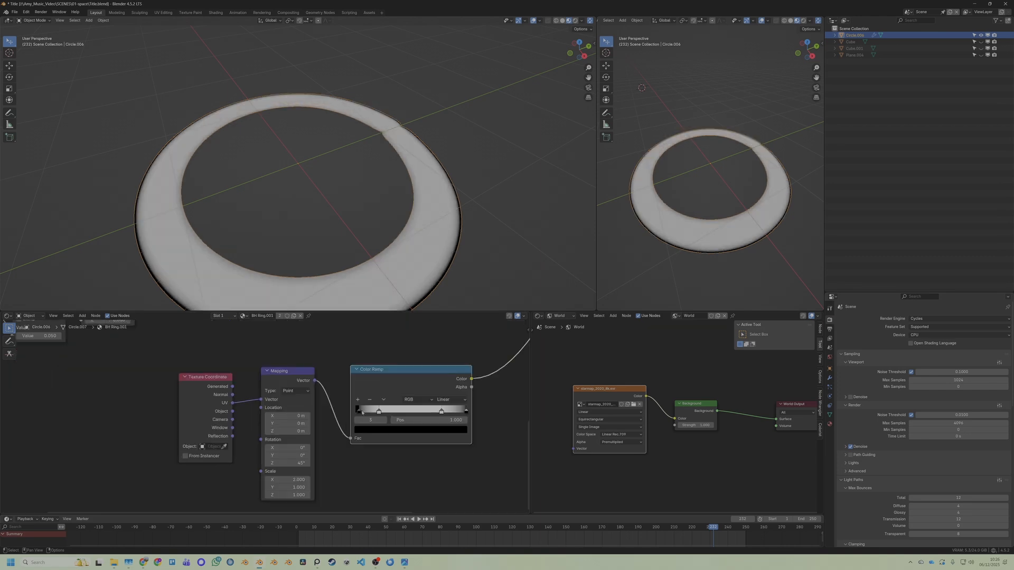
{"action": "left_click_drag", "start_coordinate": [362, 413], "coordinate": [356, 412]}
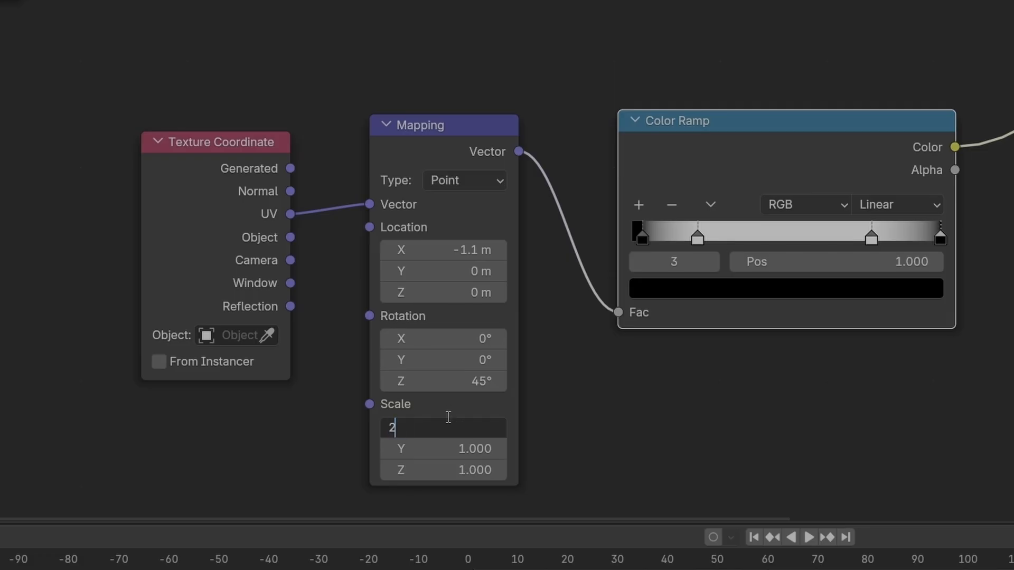
{"action": "key", "text": "Return"}
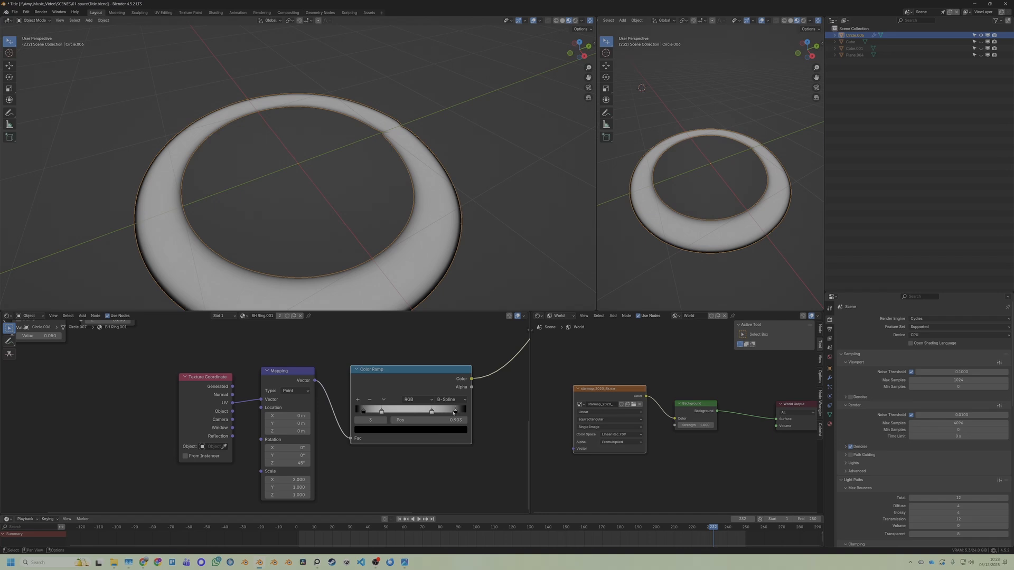
{"action": "left_click_drag", "start_coordinate": [454, 413], "coordinate": [438, 413]}
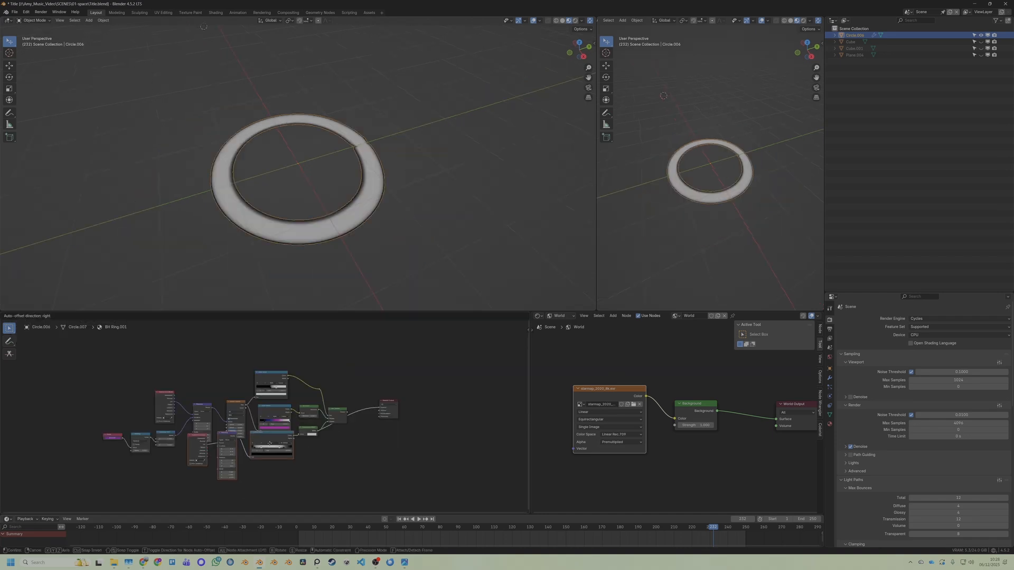
Step: Combine the edge-fade ramp and the noise ramp with a Multiply node and use the result as the Mix Shader's factor, with correctly ordered shaders
{"action": "middle_click_drag", "start_coordinate": [268, 393], "coordinate": [266, 358]}
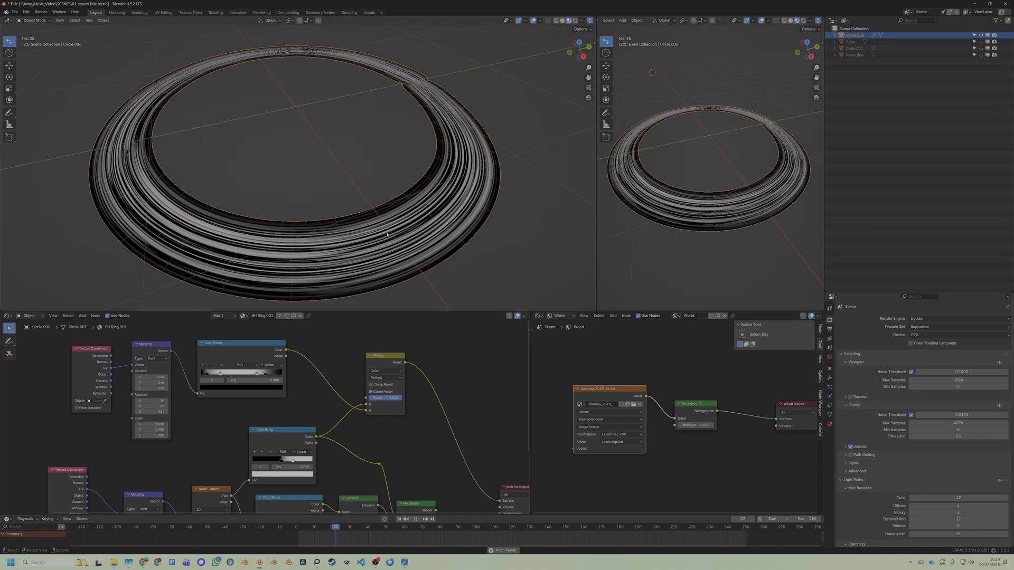
{"action": "left_click_drag", "start_coordinate": [368, 347], "coordinate": [394, 450]}
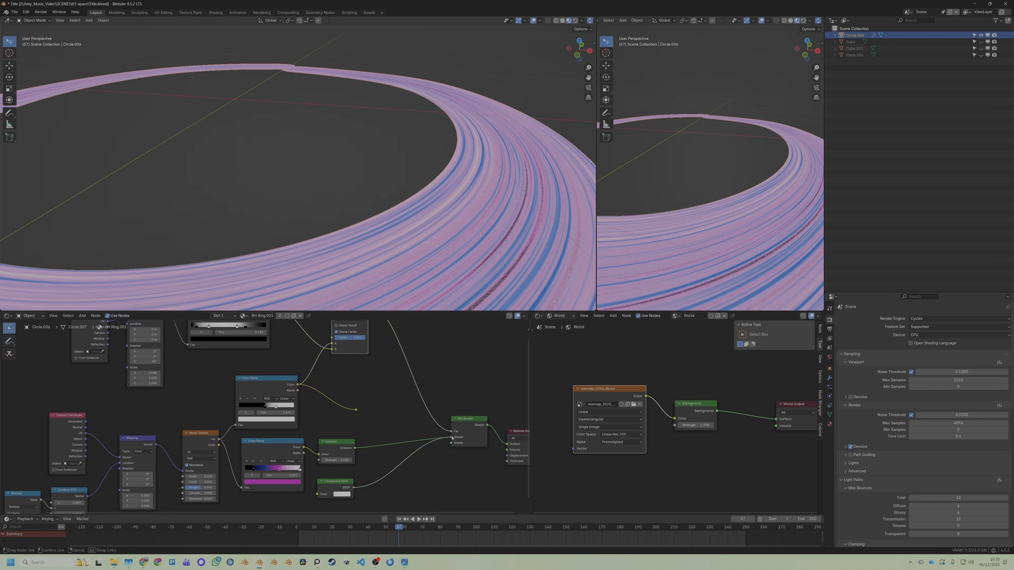
{"action": "left_click_drag", "start_coordinate": [452, 437], "coordinate": [452, 437]}
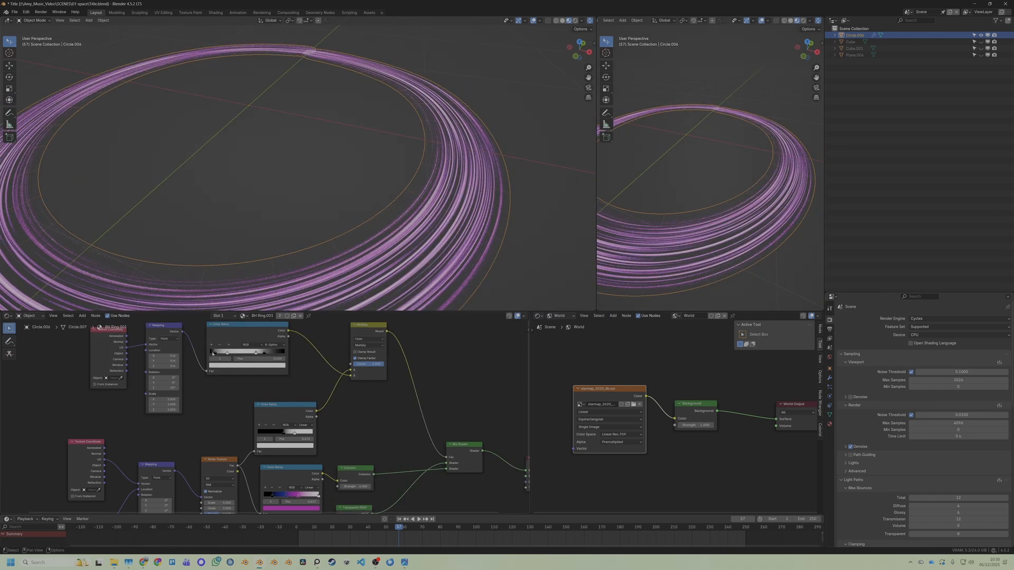
Step: Adjust the color stops of the edge-fade ramp and the black-and-white noise ramp to tune the ring's transparency
{"action": "left_click_drag", "start_coordinate": [214, 353], "coordinate": [212, 354]}
{"action": "middle_click_drag", "start_coordinate": [254, 396], "coordinate": [260, 376]}
{"action": "left_click_drag", "start_coordinate": [290, 413], "coordinate": [276, 412]}
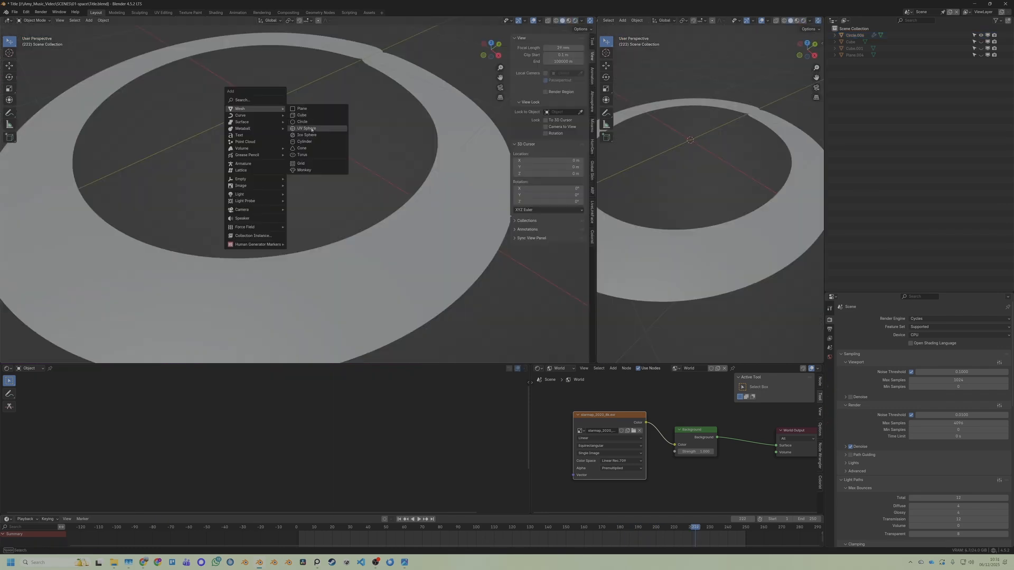
Step: Add a UV sphere at the ring's centre and smooth it with a Subdivision Surface modifier and smooth shading
{"action": "left_click", "coordinate": [311, 126]}
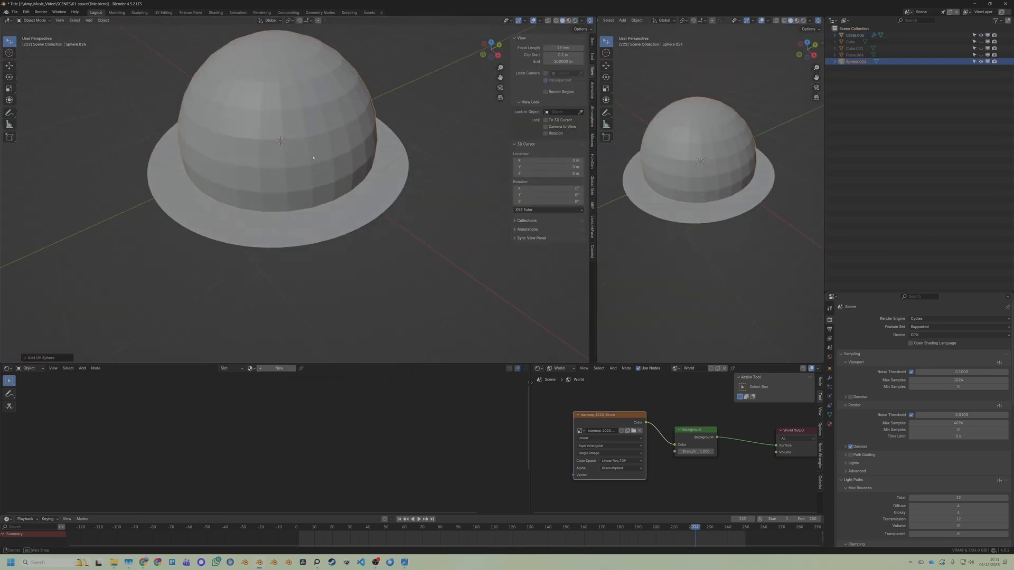
{"action": "left_click", "coordinate": [829, 378]}
{"action": "left_click", "coordinate": [880, 319]}
{"action": "type", "text": "s"}
{"action": "key", "text": "Return"}
{"action": "right_click", "coordinate": [333, 133]}
{"action": "left_click", "coordinate": [333, 134]}
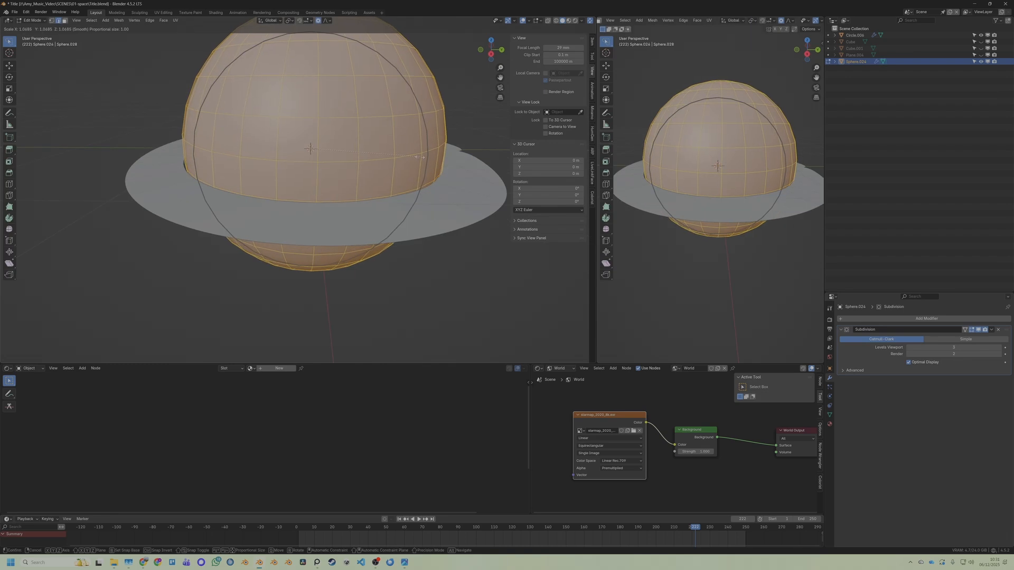
Step: Scale the sphere's mesh up slightly within the ring and give it a new material named HOLE
{"action": "left_click", "coordinate": [421, 157]}
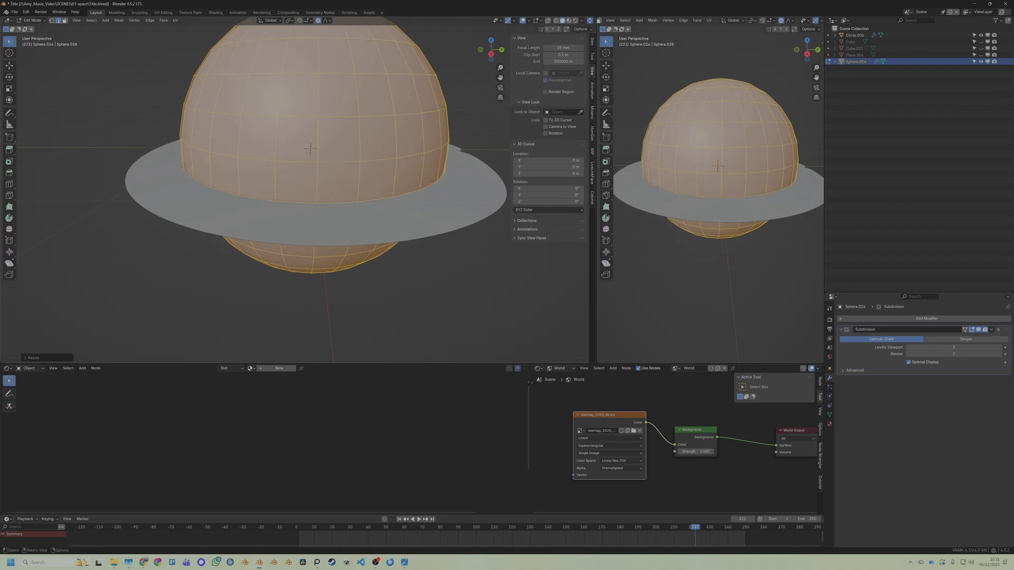
{"action": "key", "text": "Tab"}
{"action": "left_click", "coordinate": [279, 368]}
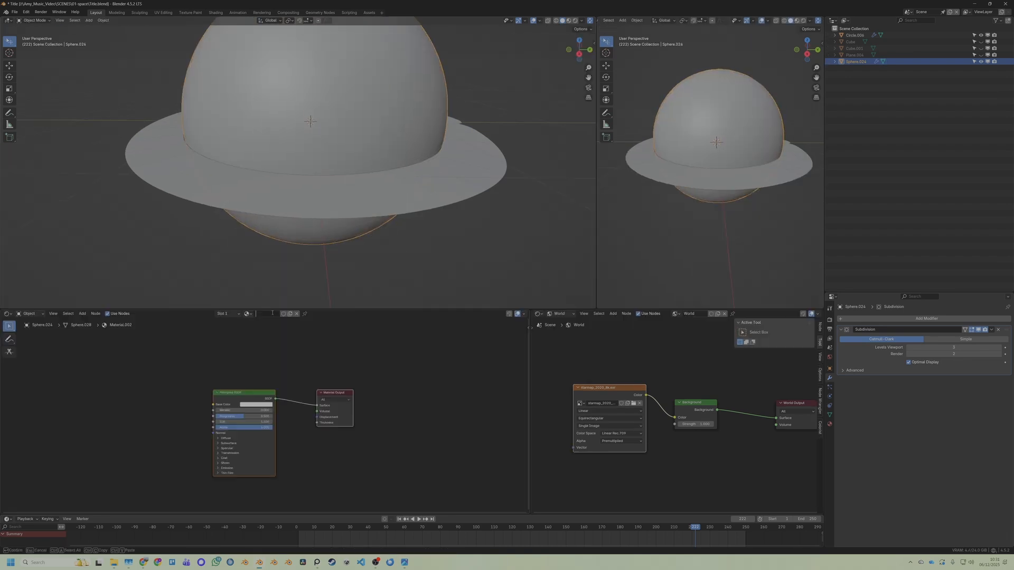
{"action": "left_click", "coordinate": [273, 314]}
{"action": "type", "text": "HOLE"}
{"action": "key", "text": "Return"}
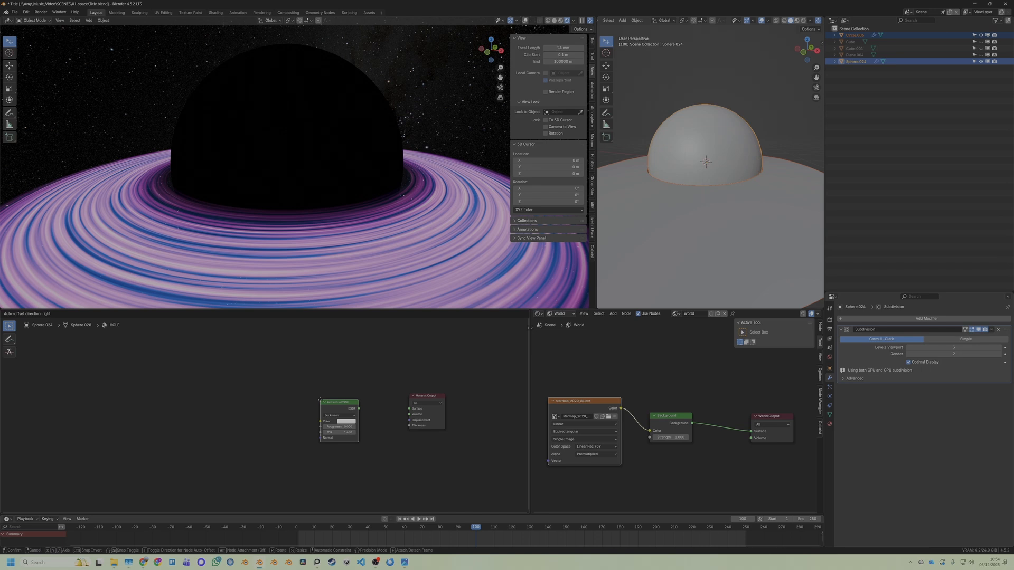
Step: Use a Refraction BSDF as the HOLE material's surface and drive its IOR with a Layer Weight node's Facing output
{"action": "left_click_drag", "start_coordinate": [368, 402], "coordinate": [403, 411]}
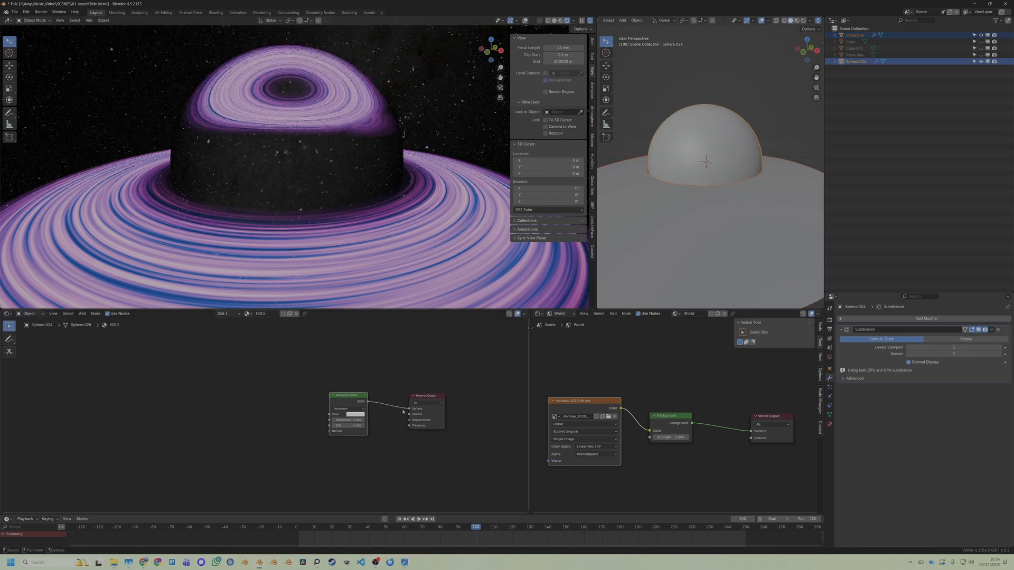
{"action": "middle_click_drag", "start_coordinate": [295, 274], "coordinate": [296, 253]}
{"action": "left_click_drag", "start_coordinate": [177, 399], "coordinate": [368, 430]}
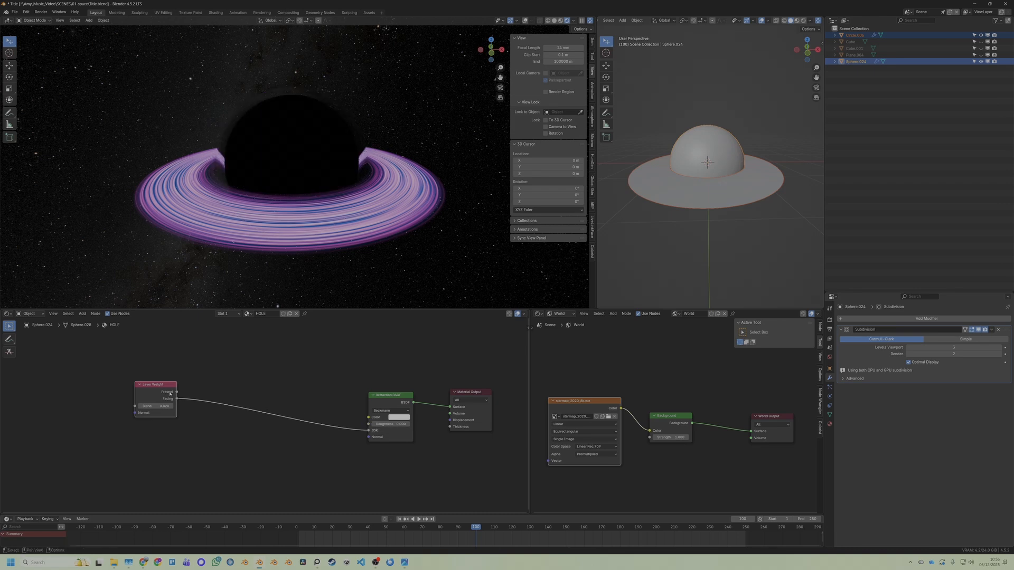
{"action": "left_click_drag", "start_coordinate": [161, 390], "coordinate": [319, 397]}
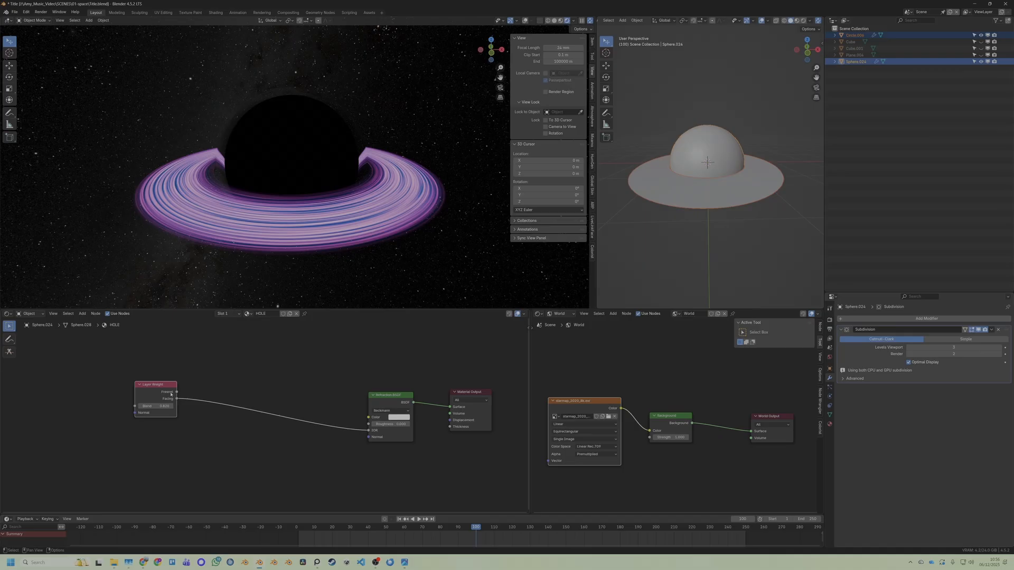
{"action": "left_click_drag", "start_coordinate": [168, 387], "coordinate": [208, 389]}
Step: Insert a Divide node before the Refraction BSDF's IOR, dividing 1.000 by the Layer Weight's Facing value
{"action": "middle_click_drag", "start_coordinate": [273, 169], "coordinate": [271, 220]}
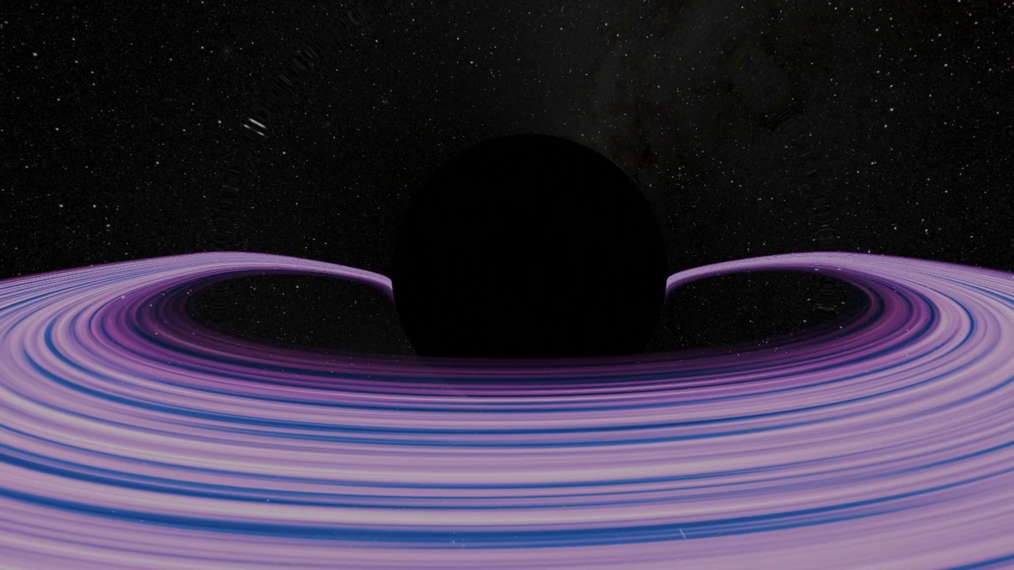
{"action": "left_click_drag", "start_coordinate": [228, 401], "coordinate": [296, 392]}
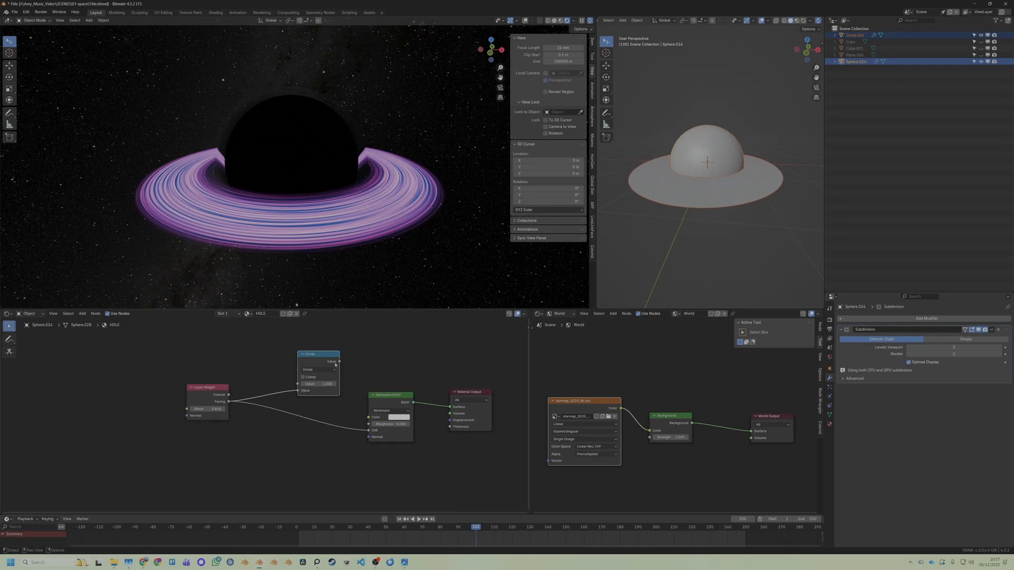
{"action": "left_click_drag", "start_coordinate": [325, 359], "coordinate": [333, 398]}
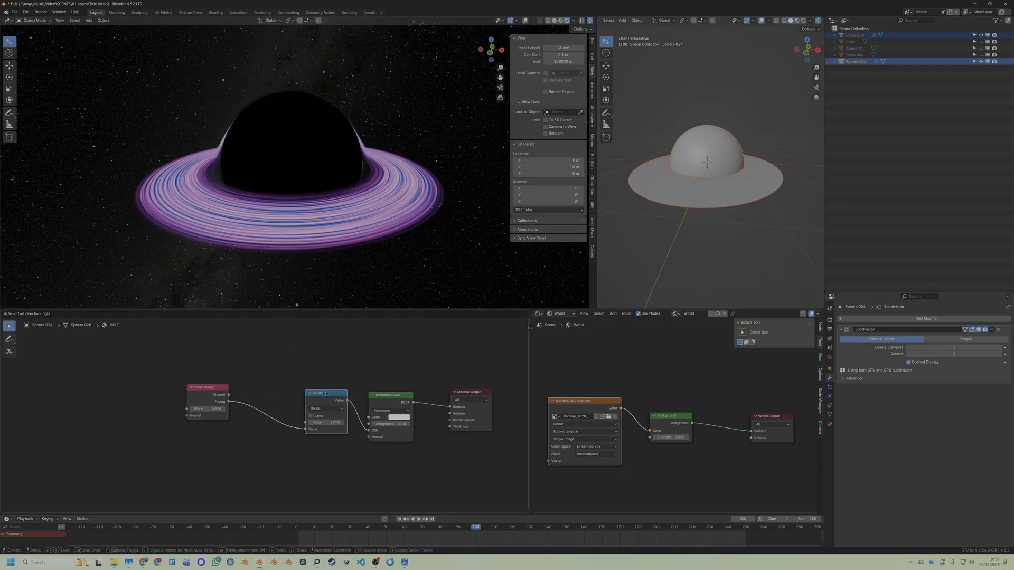
Step: Insert a Color Ramp between Layer Weight and Divide with its black stop moved inward, and adjust the Layer Weight's Blend
{"action": "left_click_drag", "start_coordinate": [207, 387], "coordinate": [188, 386]}
{"action": "mouse_move", "coordinate": [298, 232]}
{"action": "middle_mouse_down"}
{"action": "mouse_move", "coordinate": [299, 247]}
{"action": "mouse_move", "coordinate": [298, 227]}
{"action": "middle_mouse_up"}
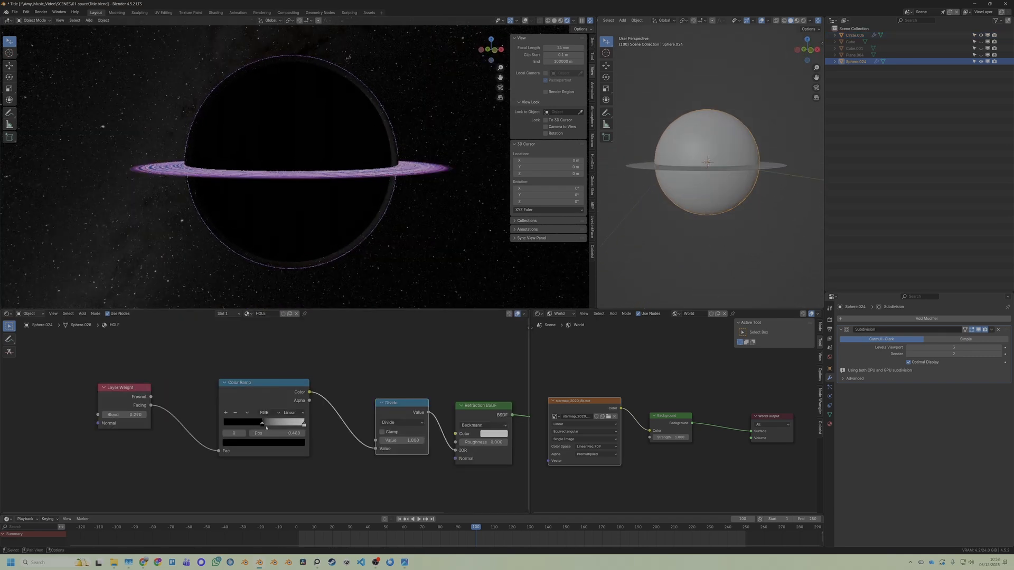
{"action": "middle_click_drag", "start_coordinate": [331, 176], "coordinate": [330, 217]}
{"action": "left_click_drag", "start_coordinate": [124, 414], "coordinate": [145, 414]}
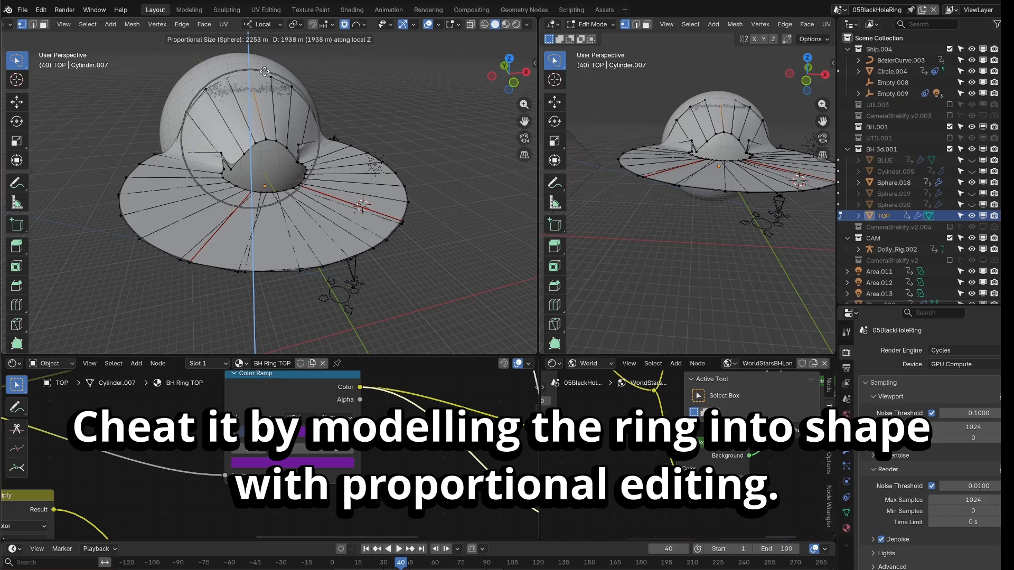
Step: In the BlackHoleRing scene, pull the TOP ring mesh along local Z with sphere-falloff proportional editing, and view the shot through the camera
{"action": "left_click", "coordinate": [320, 105]}
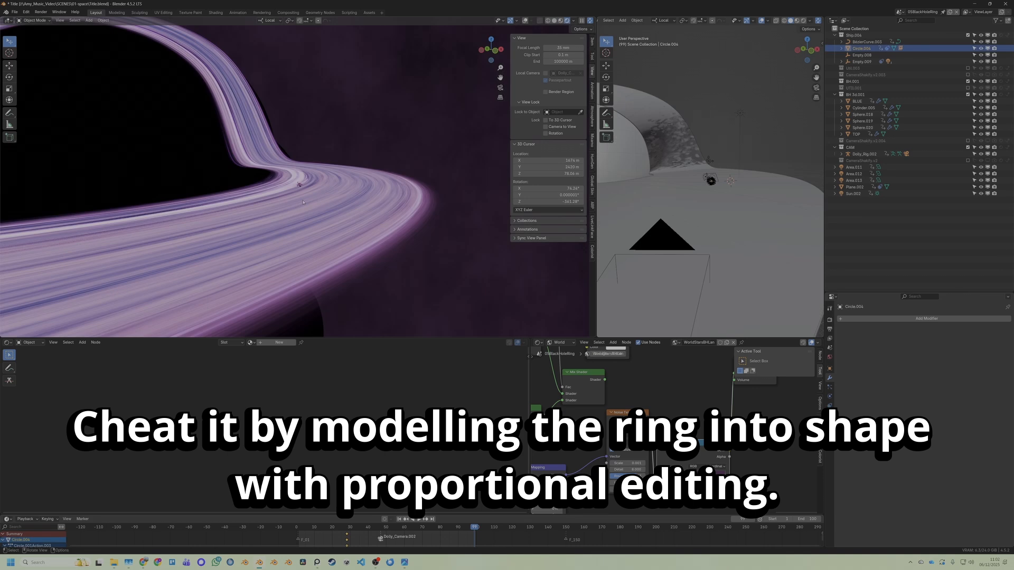
{"action": "key", "text": "KP_0"}
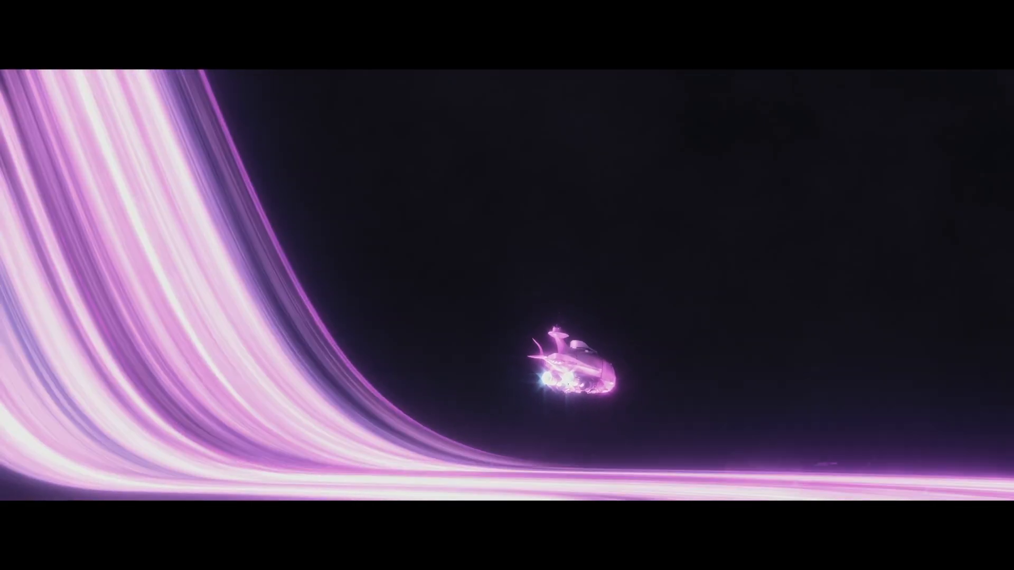